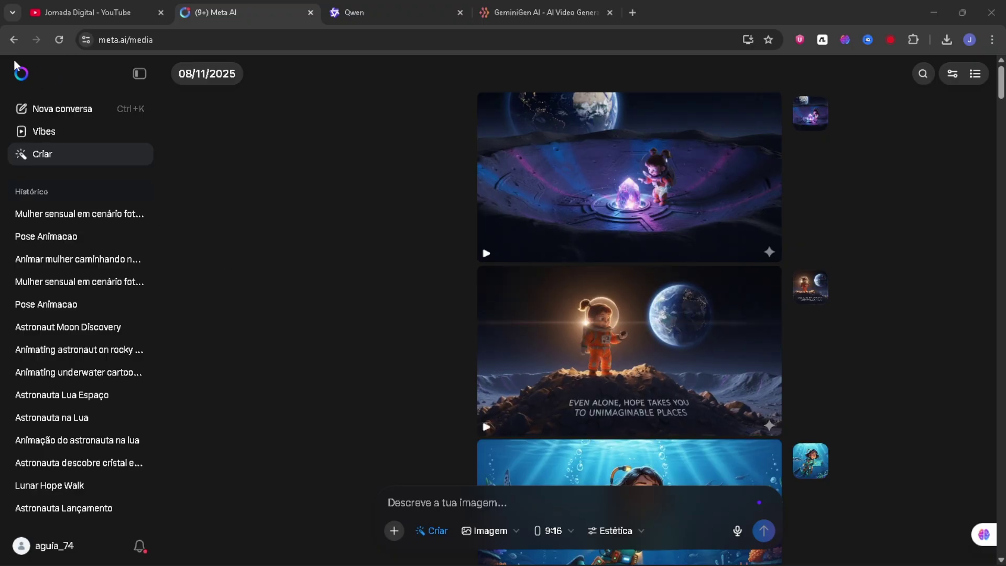
# Step: Scroll through the earlier Meta AI creations in the media feed
pyautogui.scroll(-5, 716, 275)
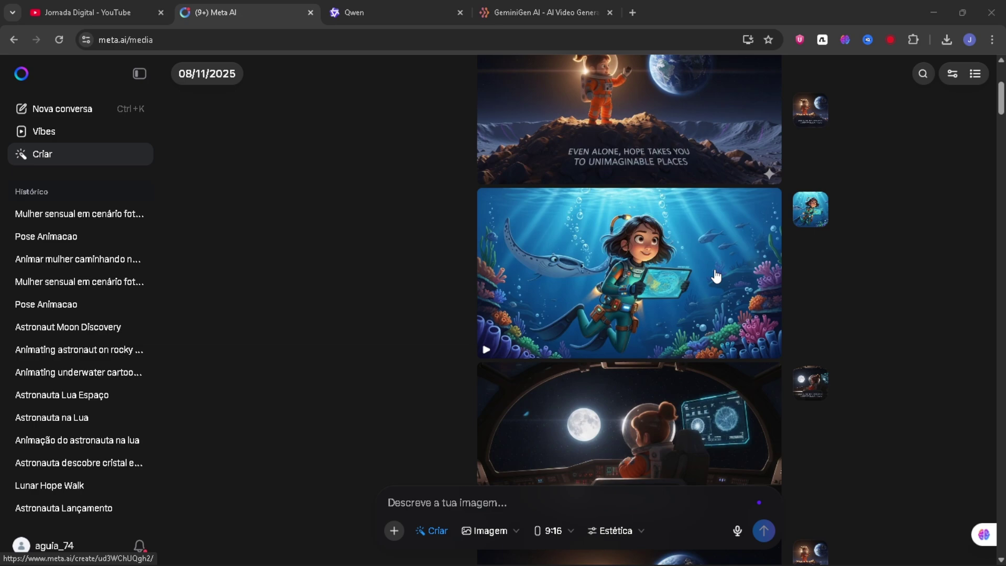
pyautogui.scroll(-4, 715, 276)
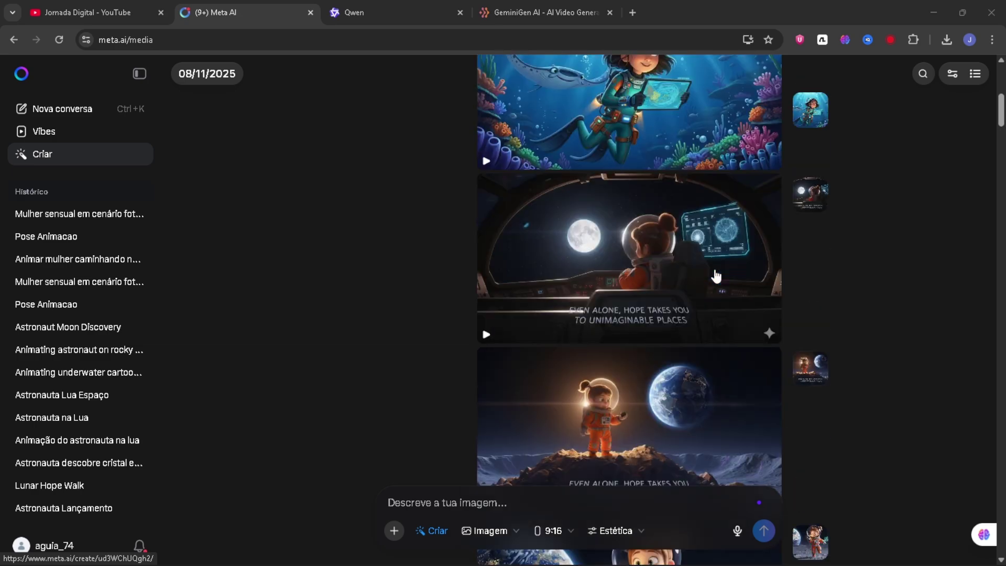
pyautogui.scroll(-7, 716, 275)
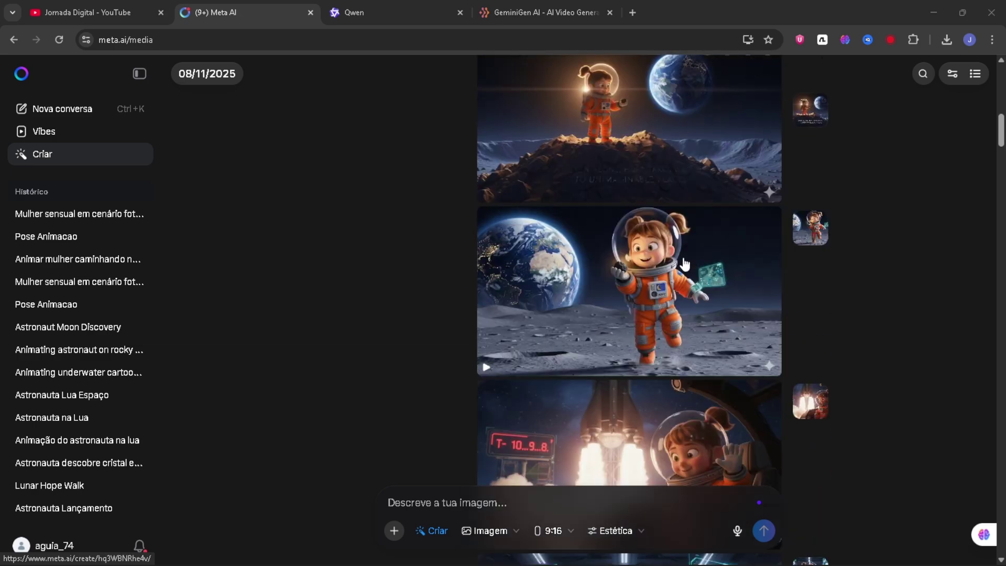
pyautogui.scroll(-2, 685, 264)
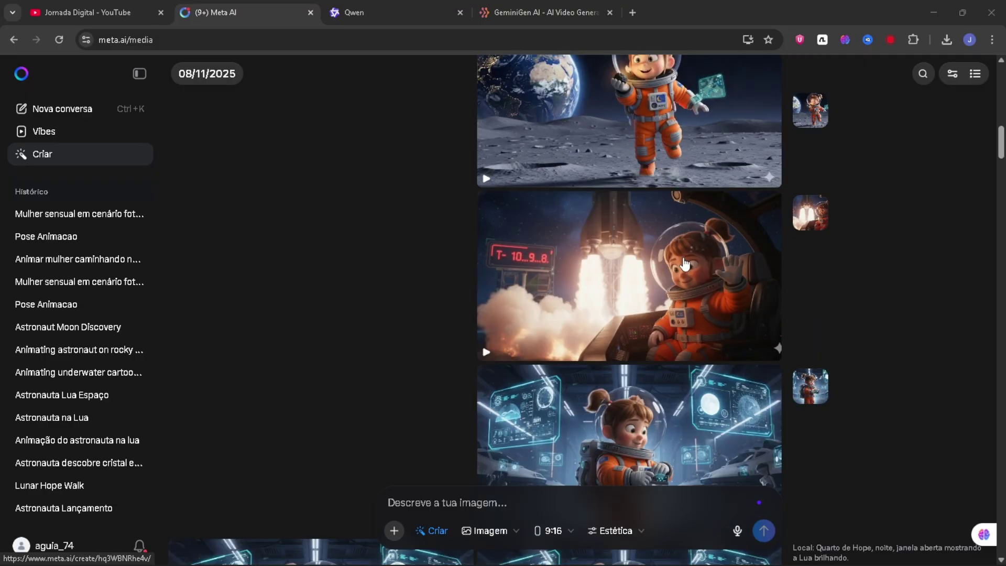
pyautogui.scroll(-2, 672, 308)
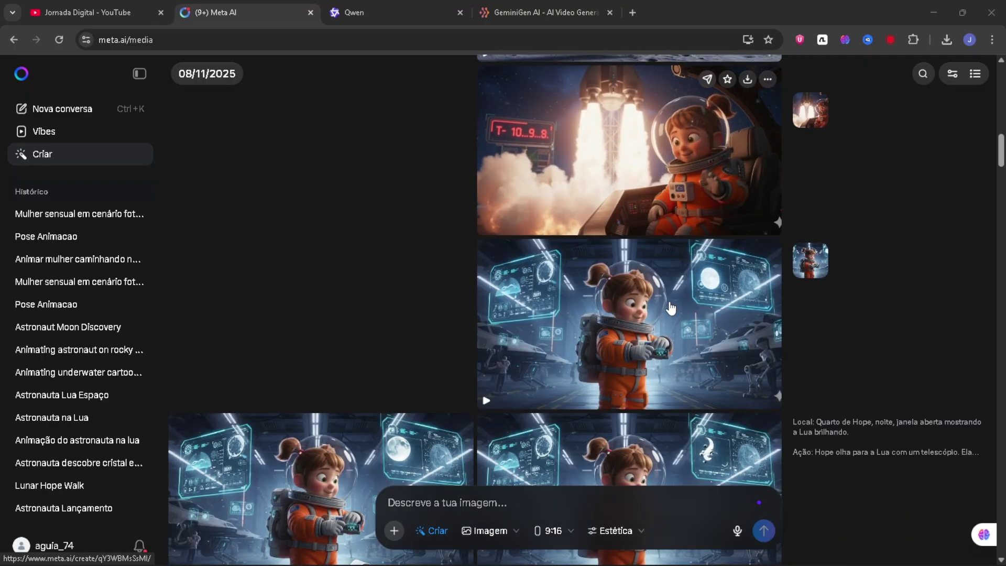
pyautogui.scroll(-1, 671, 308)
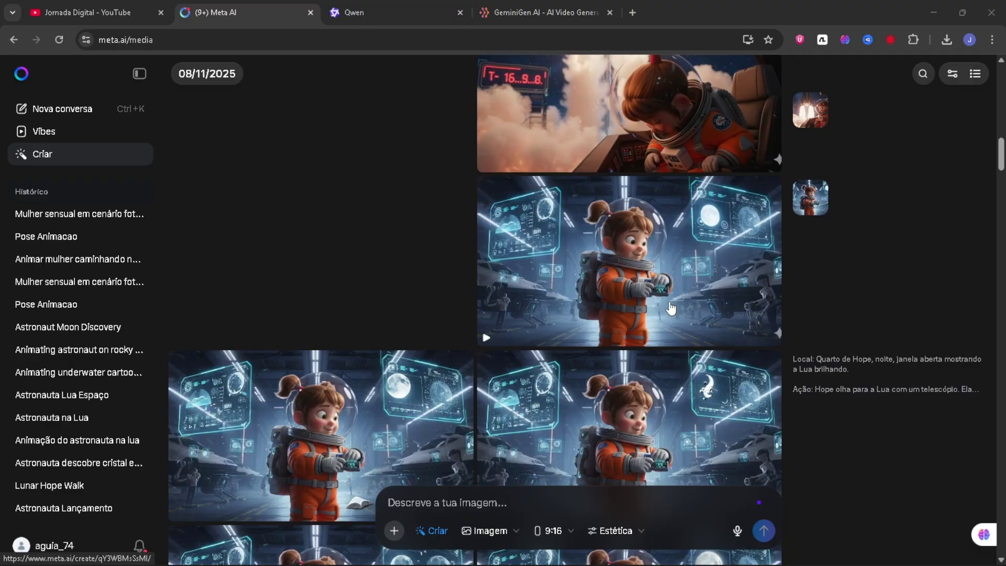
pyautogui.scroll(-2, 672, 308)
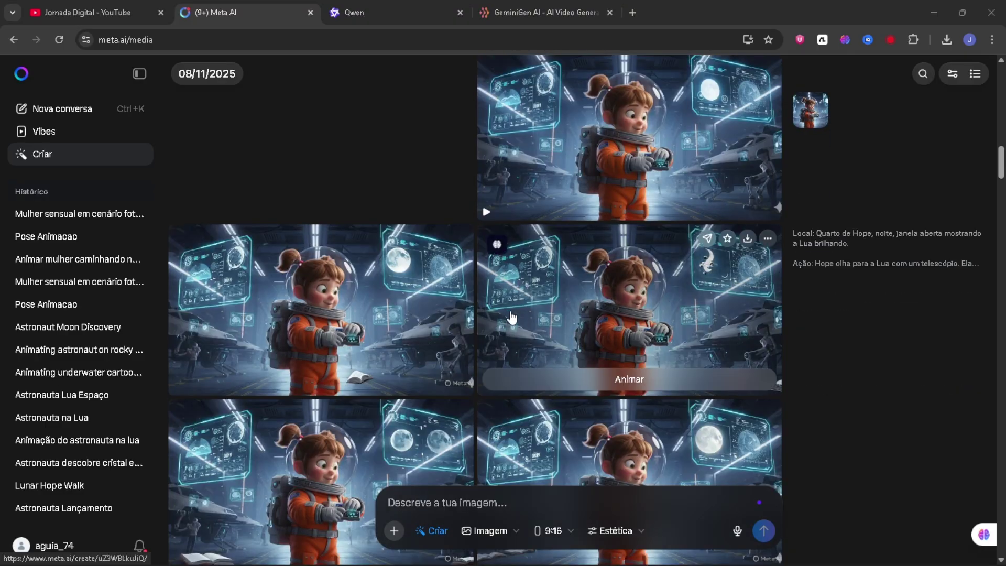
pyautogui.scroll(-7, 512, 321)
pyautogui.scroll(-14, 591, 275)
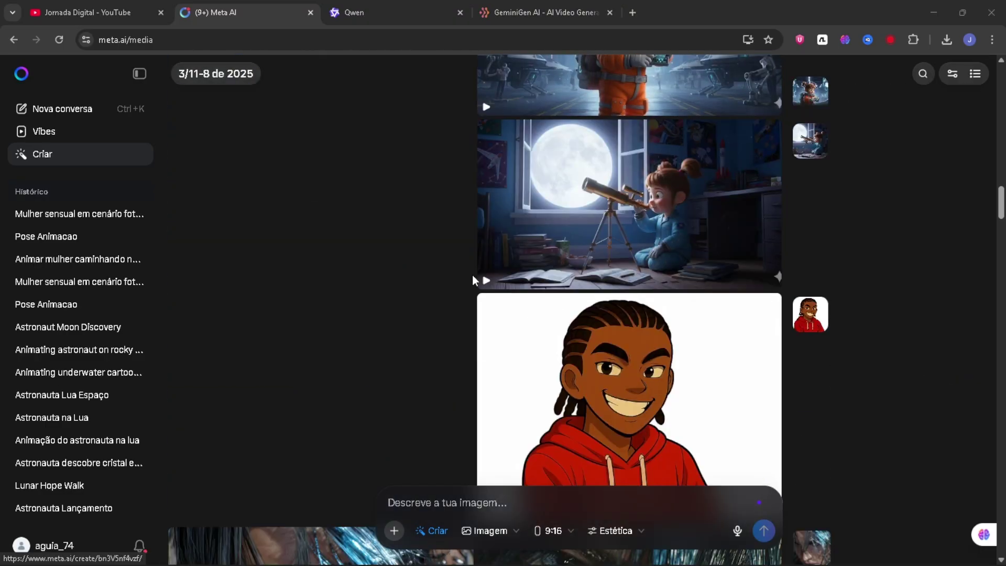
pyautogui.scroll(-7, 360, 333)
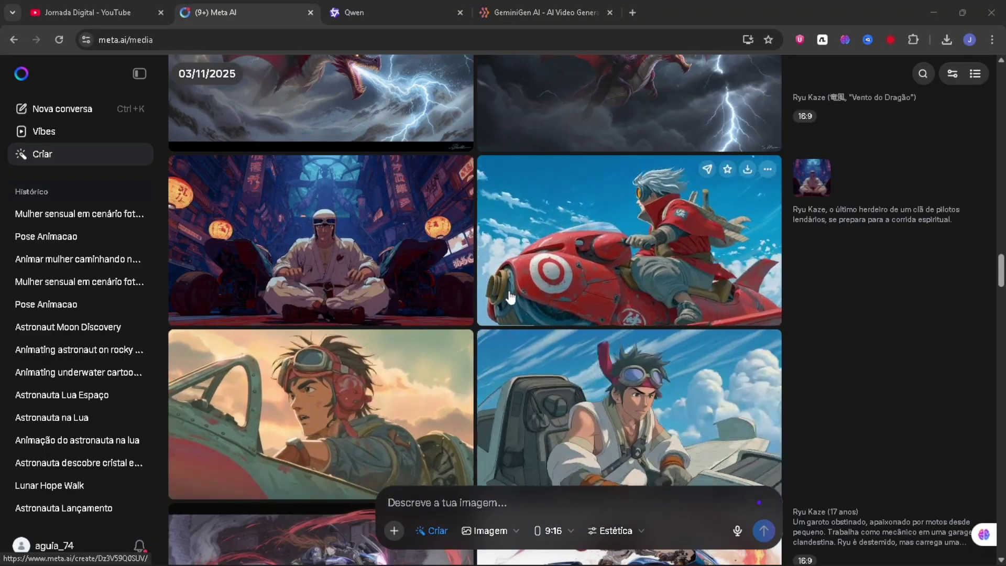
pyautogui.scroll(-1, 618, 277)
pyautogui.scroll(-12, 525, 309)
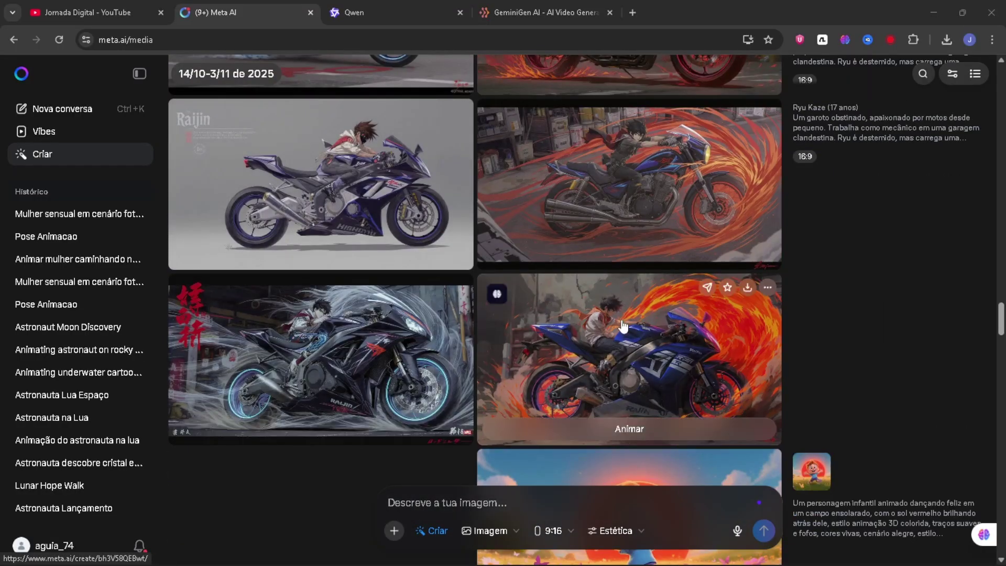
pyautogui.scroll(-1, 623, 326)
# Step: Show the Imagem and Vídeo options, then browse back to the astronaut-girl moon creations
pyautogui.click(483, 532)
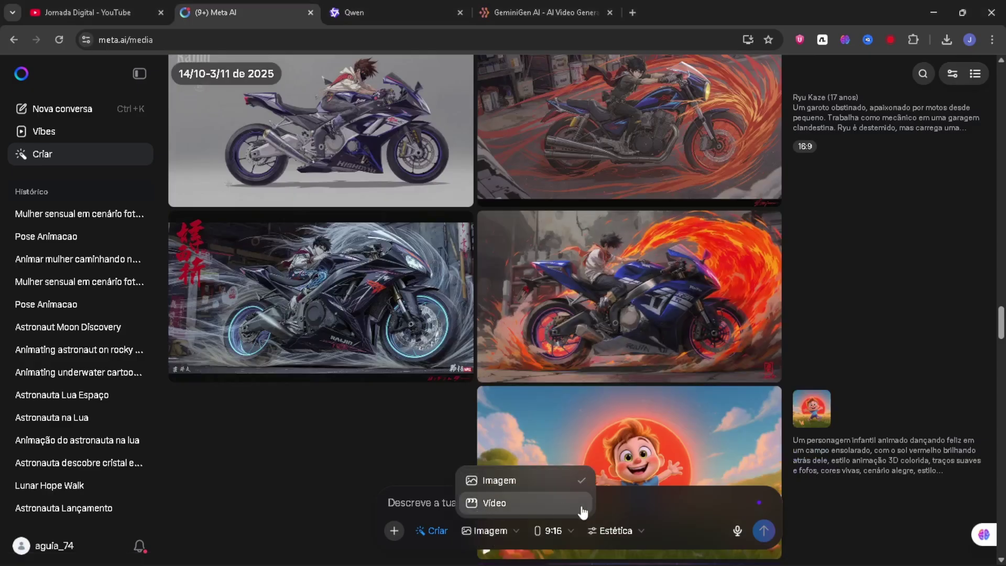
pyautogui.scroll(-5, 595, 272)
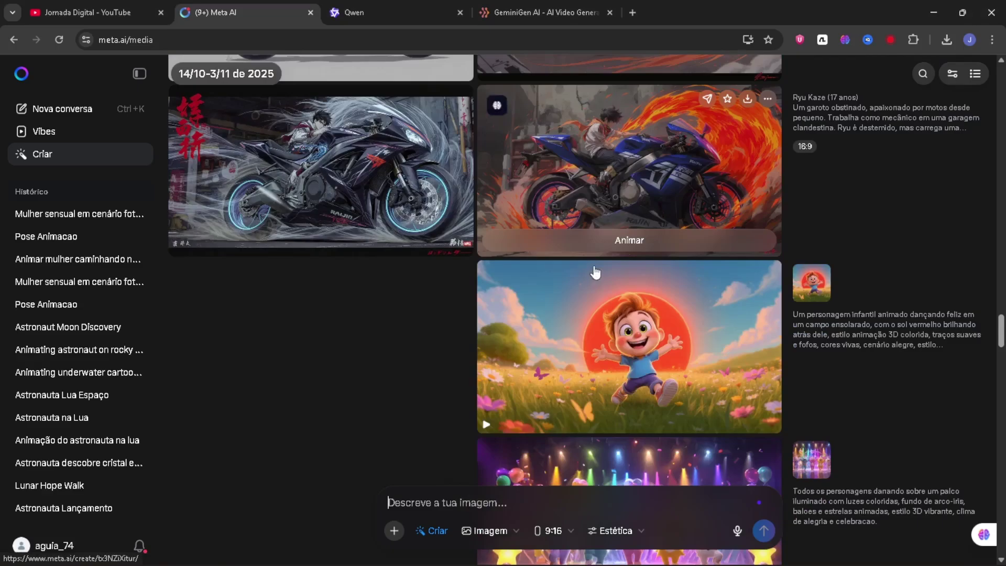
pyautogui.scroll(-15, 600, 243)
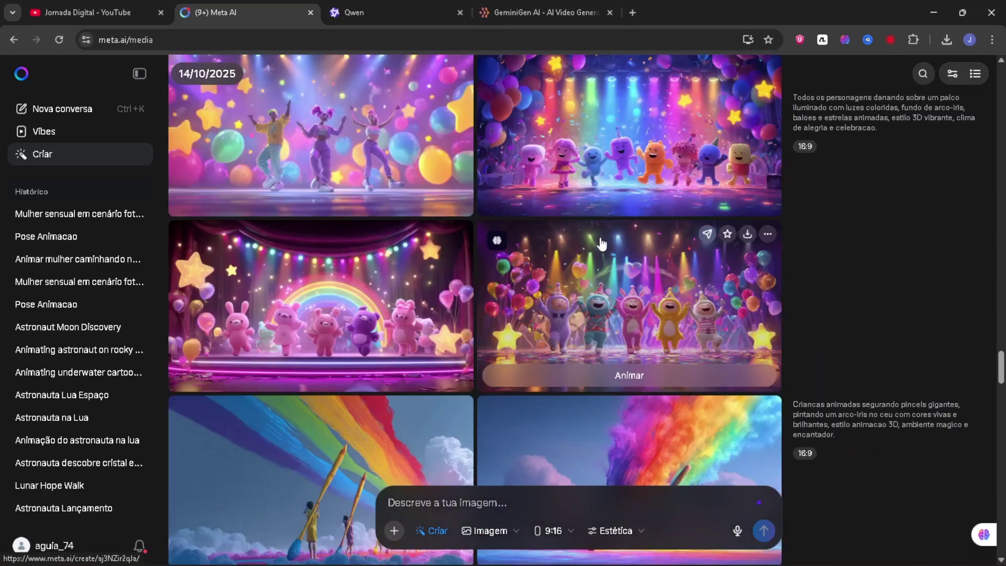
pyautogui.scroll(-10, 601, 244)
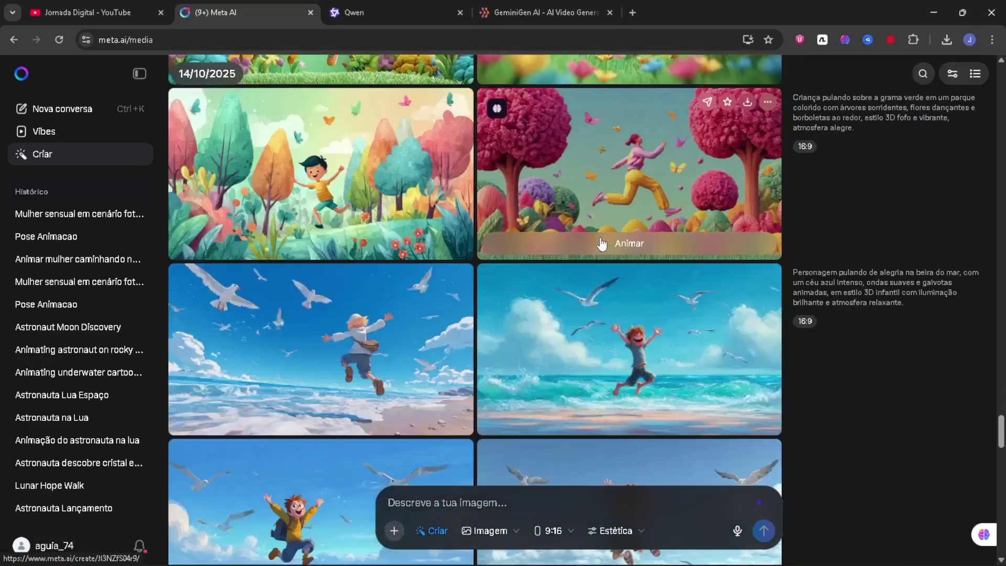
pyautogui.scroll(-2, 602, 244)
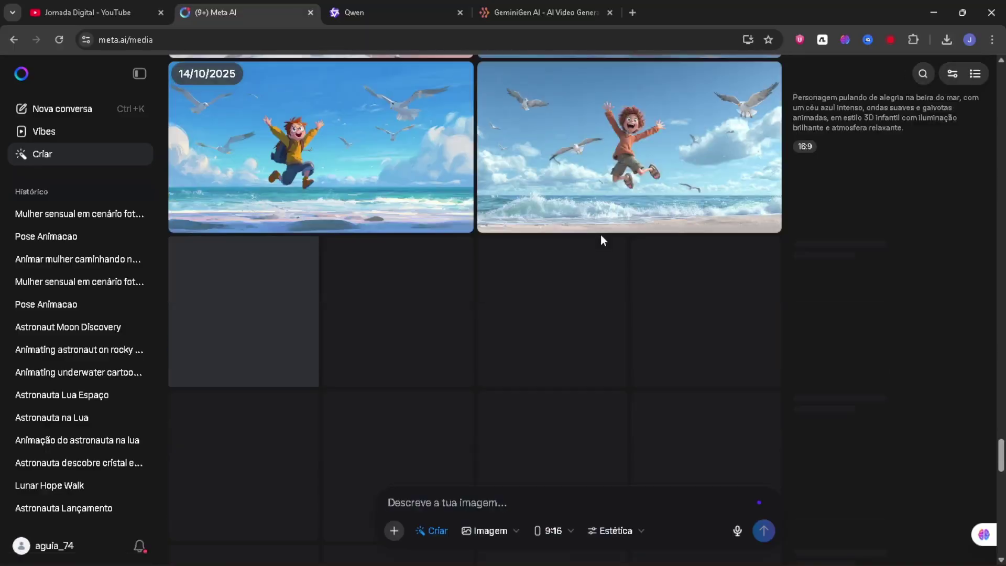
pyautogui.scroll(2, 602, 240)
pyautogui.scroll(1, 601, 240)
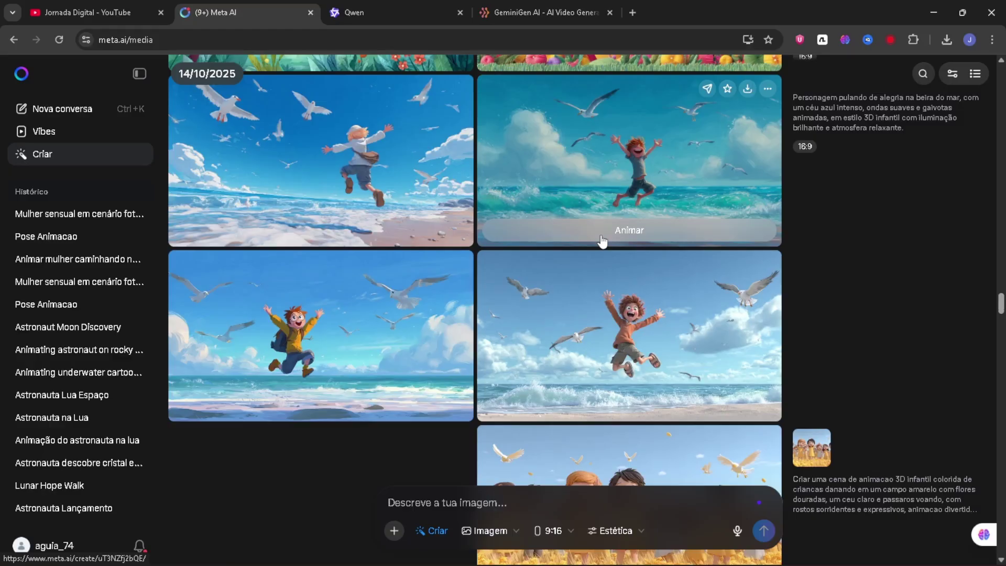
pyautogui.scroll(6, 602, 240)
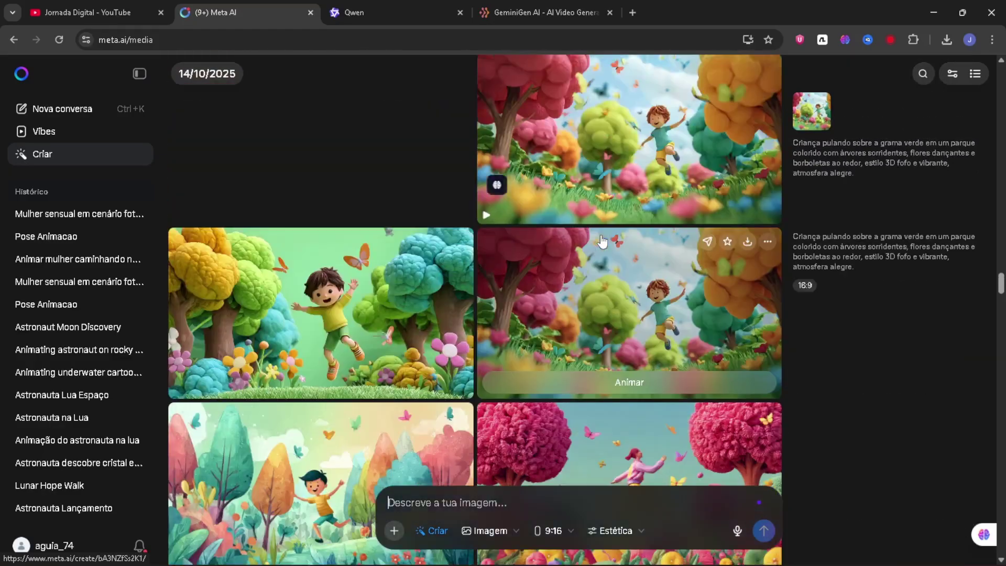
pyautogui.scroll(10, 602, 241)
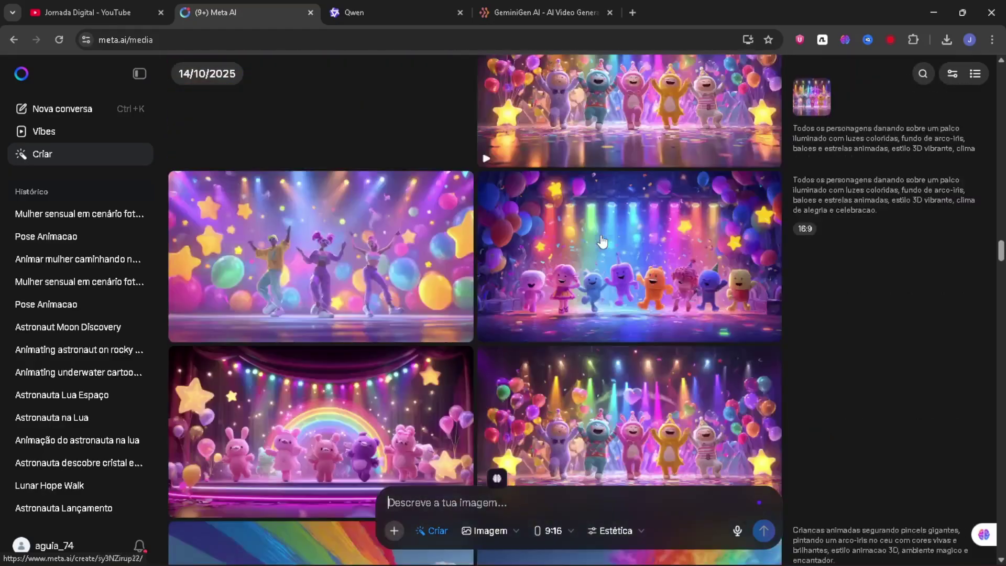
pyautogui.scroll(15, 603, 241)
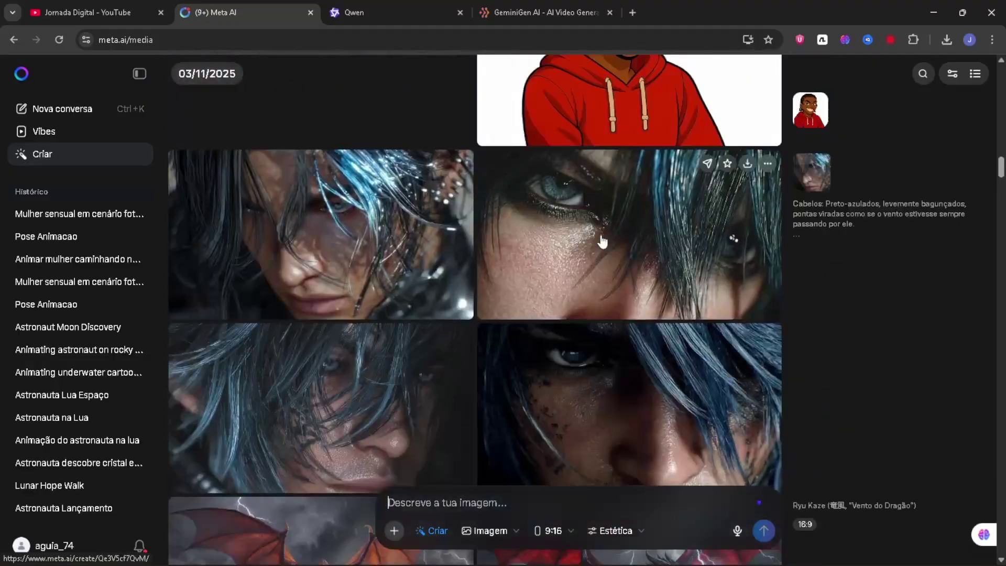
pyautogui.scroll(15, 602, 241)
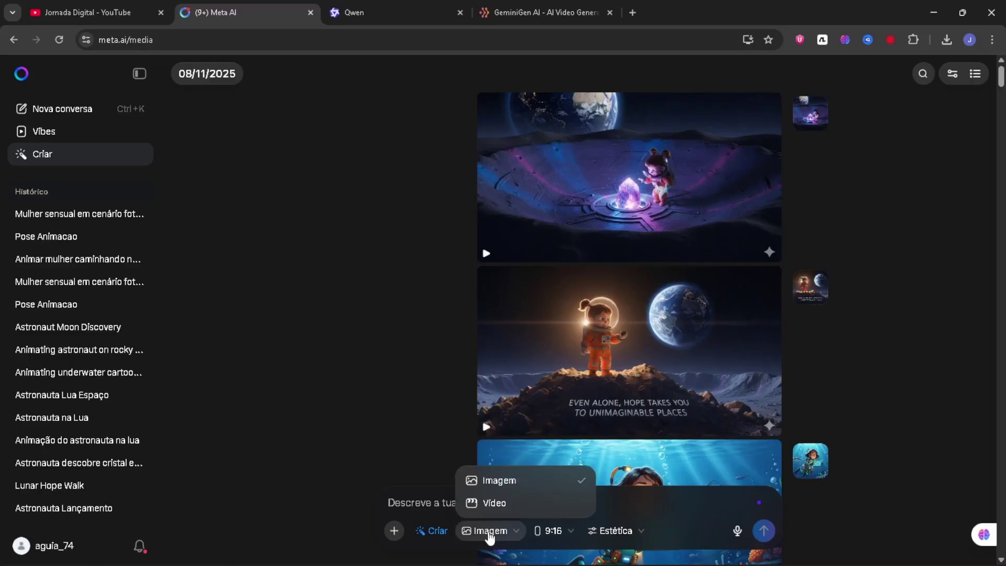
# Step: Switch to Vídeo mode and animate the second anime lion-in-the-jungle image
pyautogui.click(511, 503)
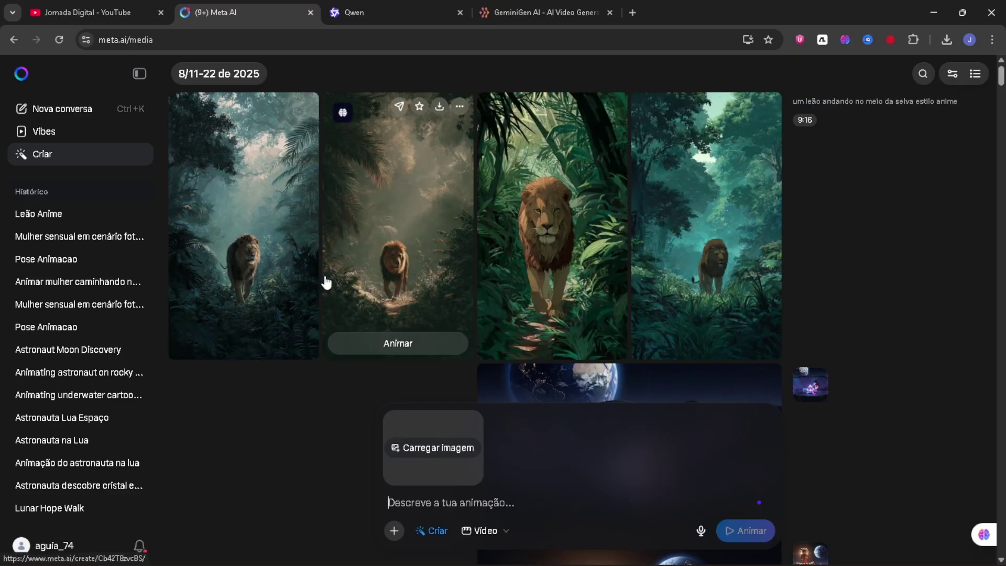
pyautogui.click(381, 344)
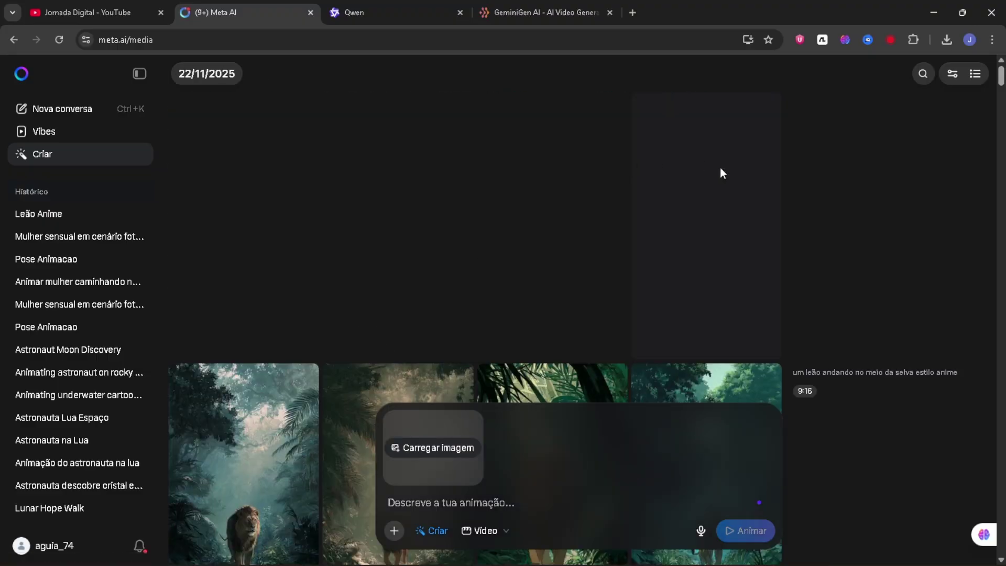
pyautogui.scroll(-5, 693, 200)
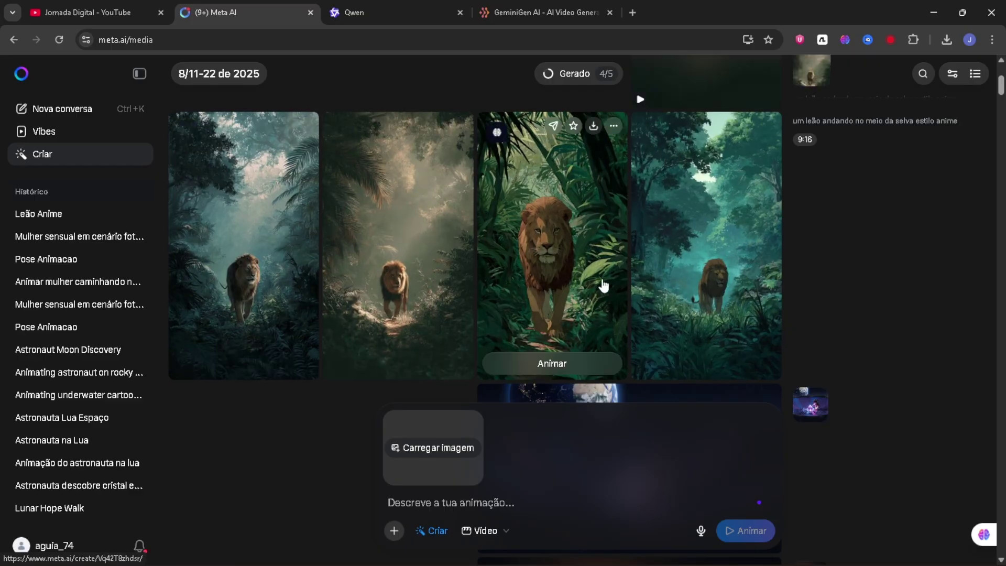
pyautogui.scroll(5, 524, 294)
pyautogui.scroll(-10, 534, 291)
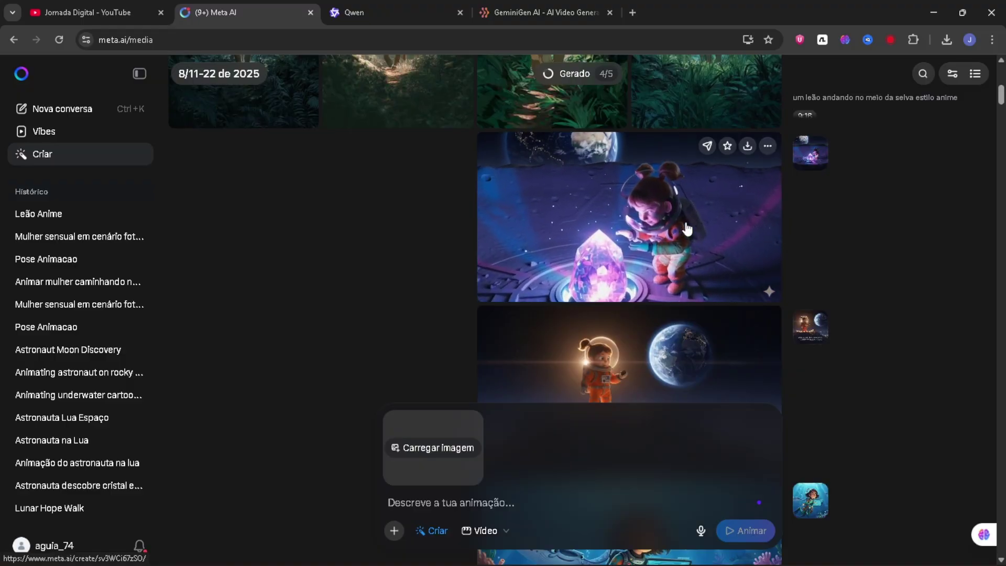
pyautogui.scroll(5, 655, 304)
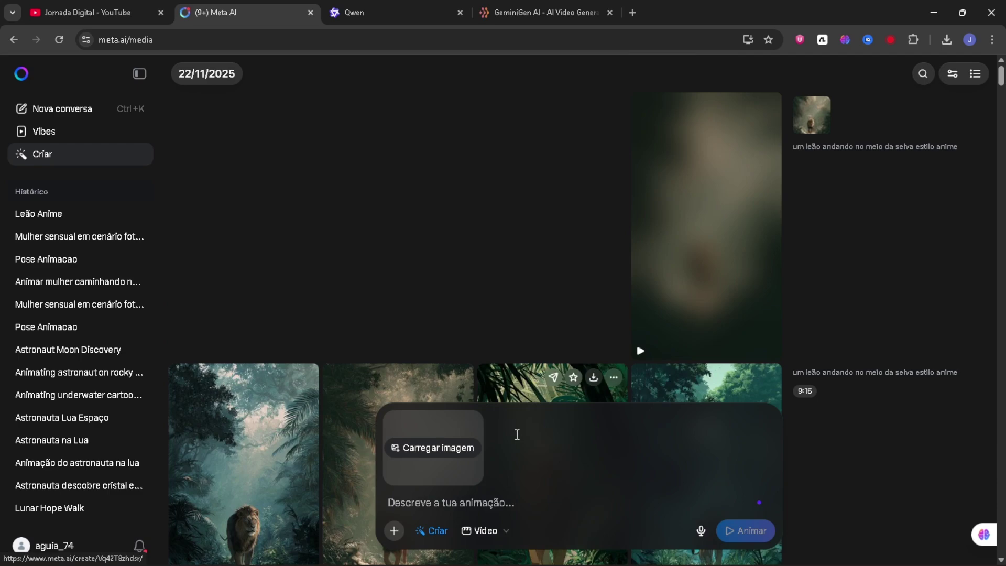
# Step: Paste the red-hoodie character image and submit the 'ELE ESTAR ANDANDO DE MOTO' animation
pyautogui.hotkey('ctrl', 'v')
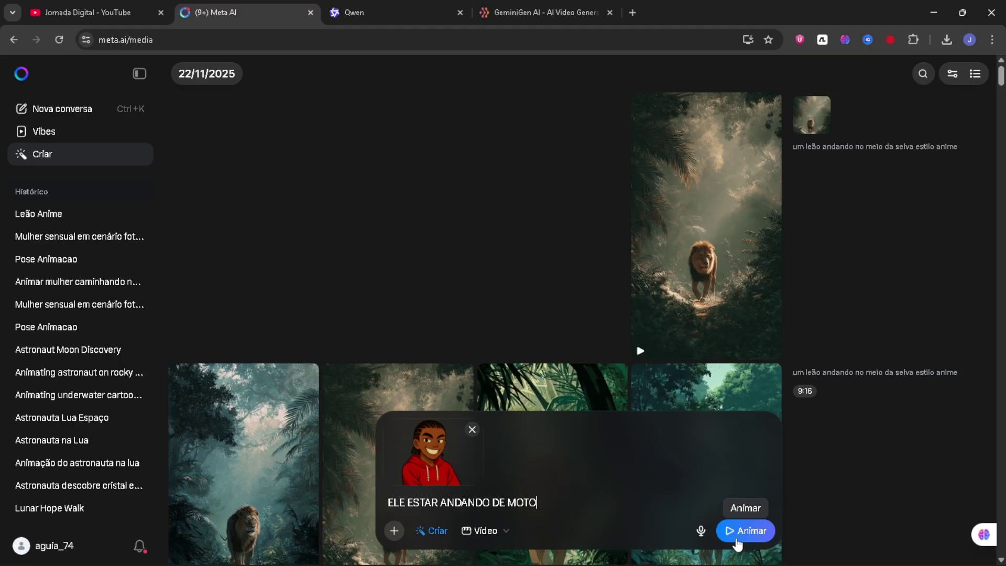
pyautogui.click(737, 539)
pyautogui.scroll(-3, 635, 396)
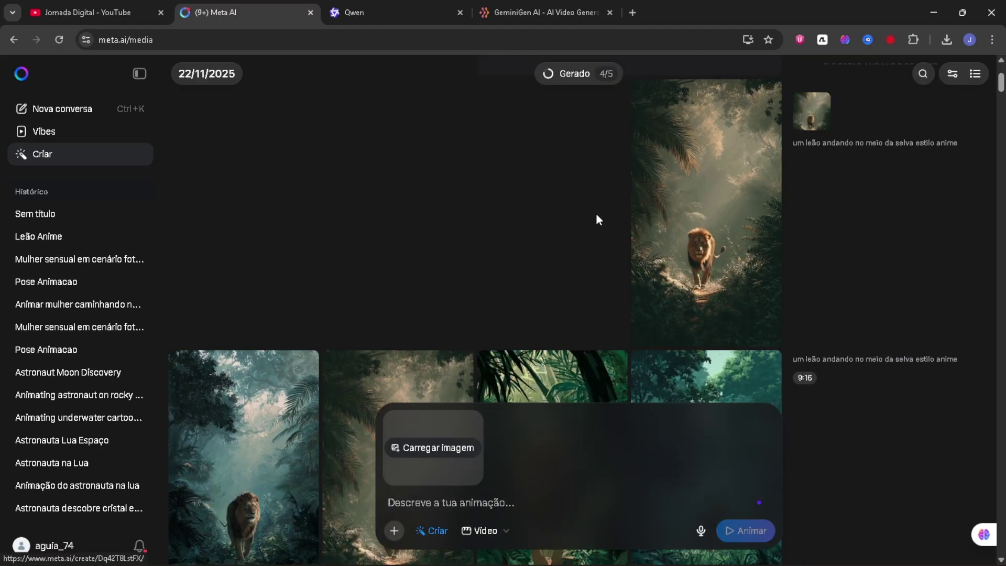
# Step: Open the underwater diver video from the lion viewer and restyle it with the Animé preset
pyautogui.click(708, 205)
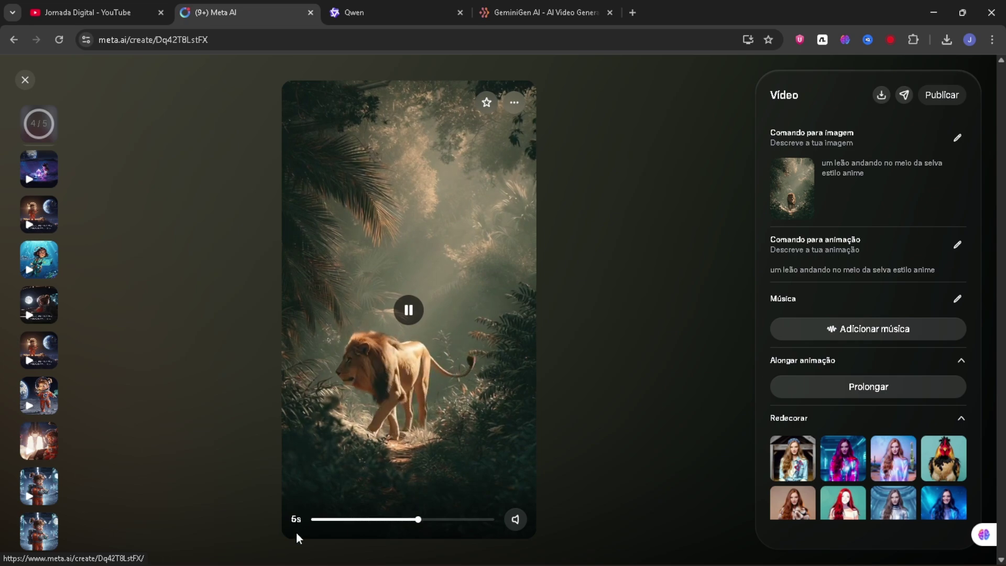
pyautogui.click(47, 165)
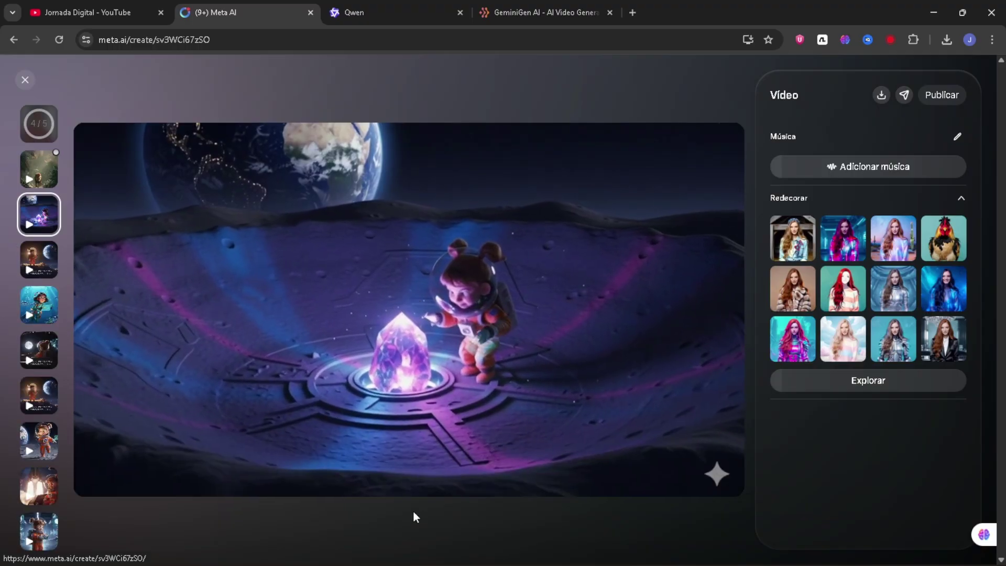
pyautogui.click(42, 271)
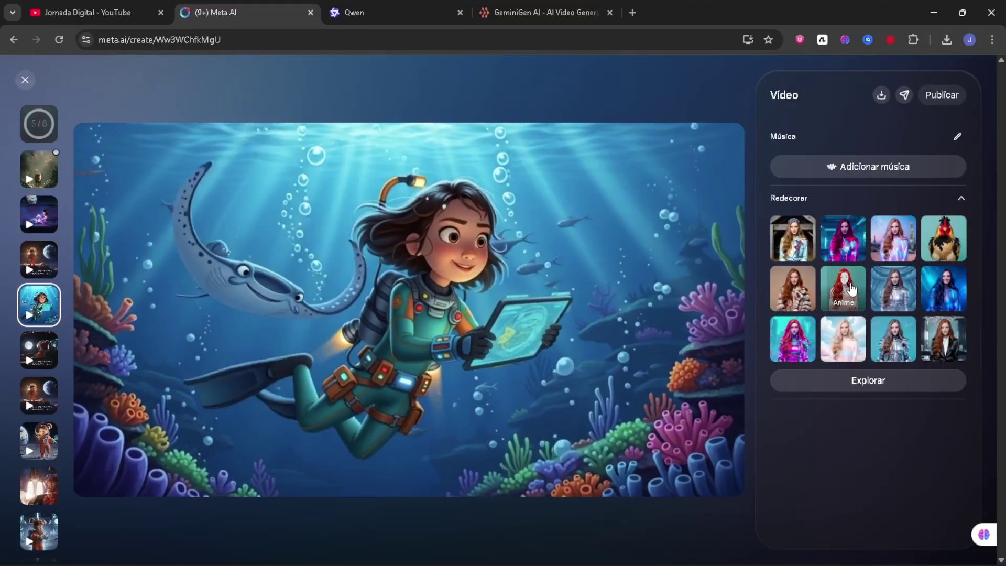
pyautogui.click(851, 288)
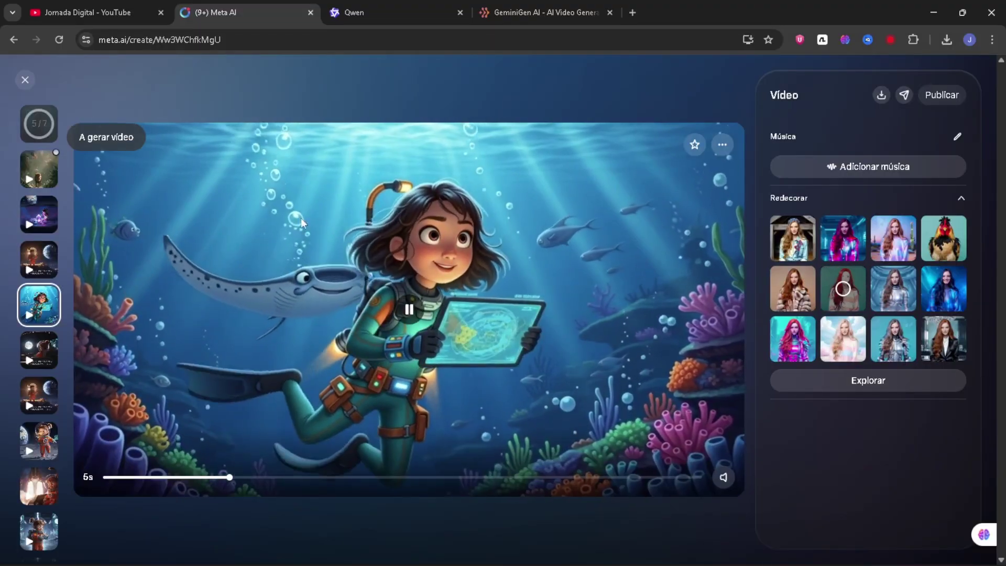
pyautogui.click(14, 39)
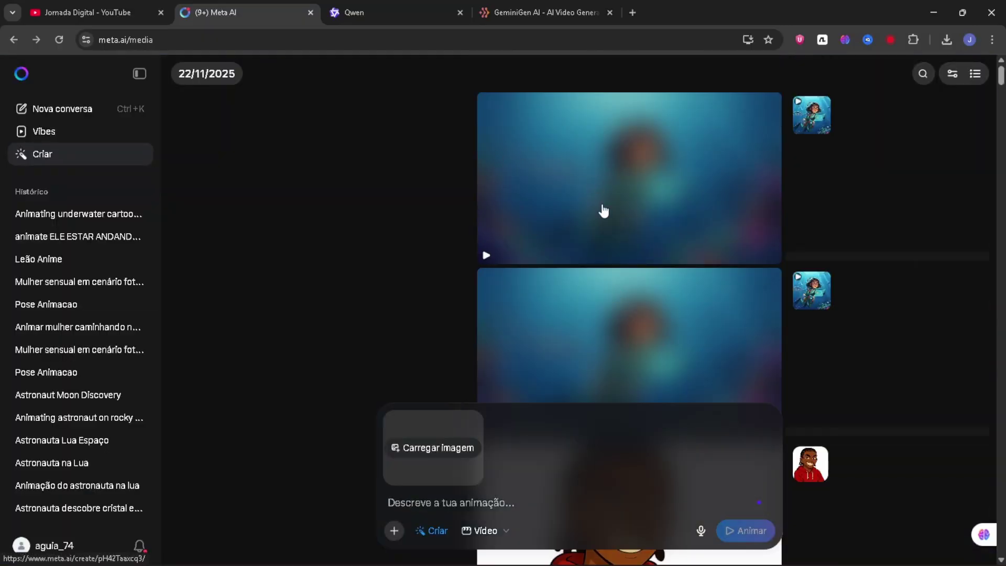
# Step: Open the red-hoodie boy's finished 6-second motorcycle animation in the viewer
pyautogui.scroll(-3, 716, 215)
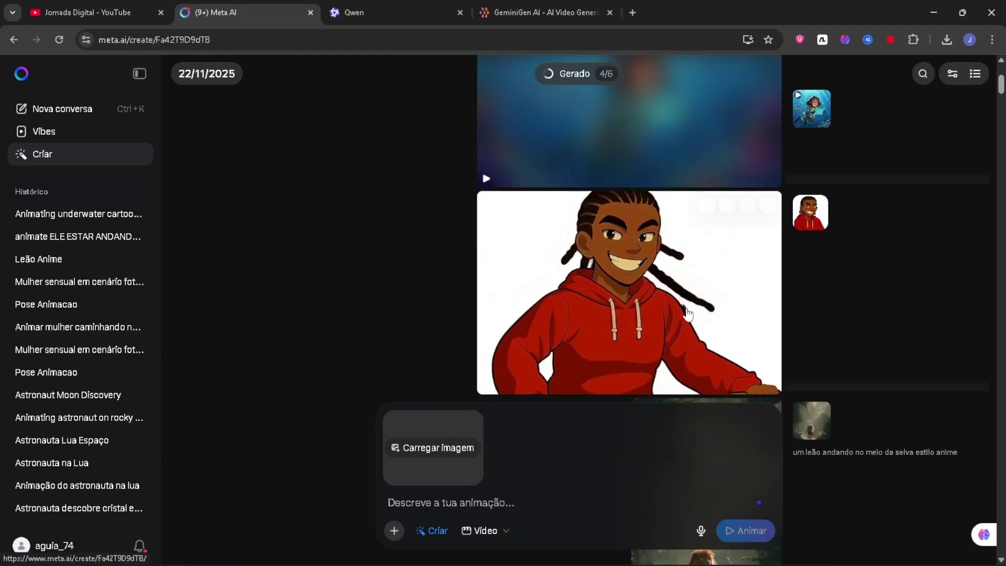
pyautogui.click(688, 313)
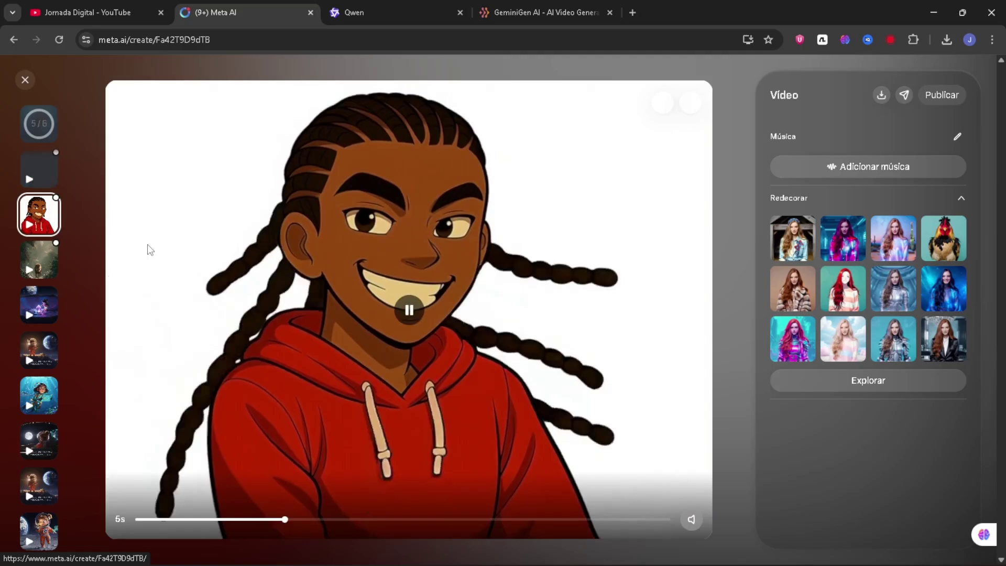
# Step: Close the Meta AI viewer and scroll Keysfan's homepage to Produto mais vendido
pyautogui.click(25, 80)
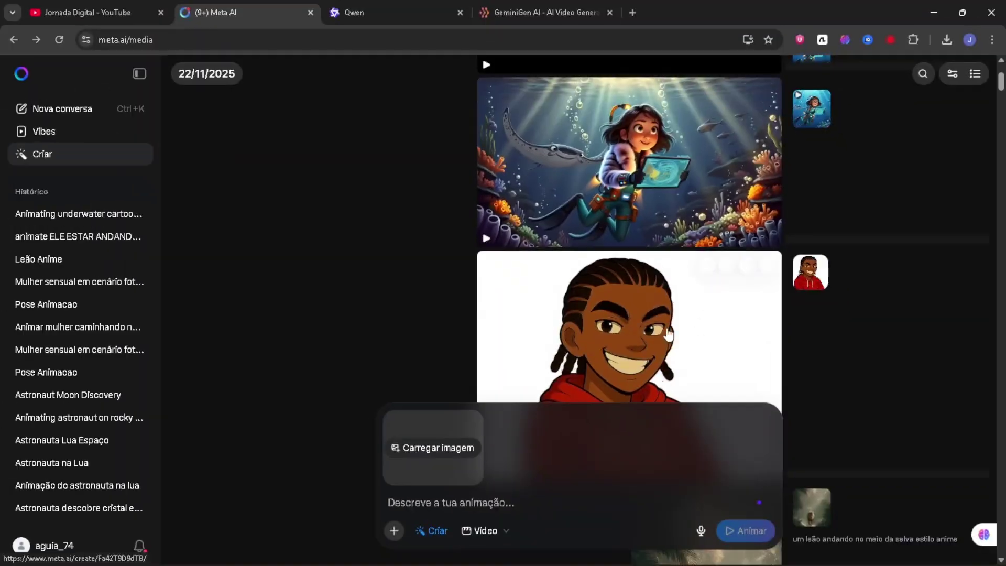
pyautogui.scroll(-1, 662, 309)
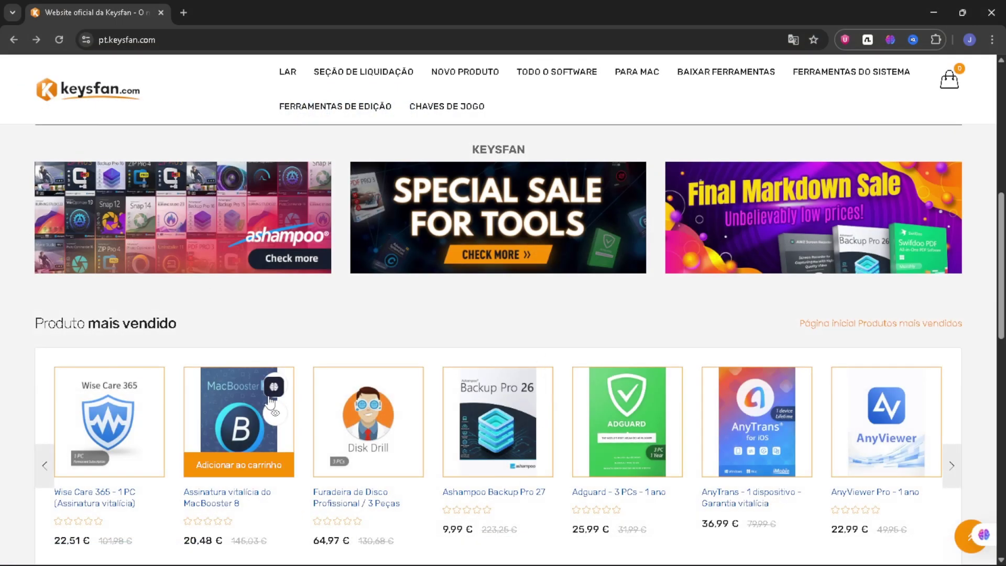
pyautogui.scroll(-1, 307, 361)
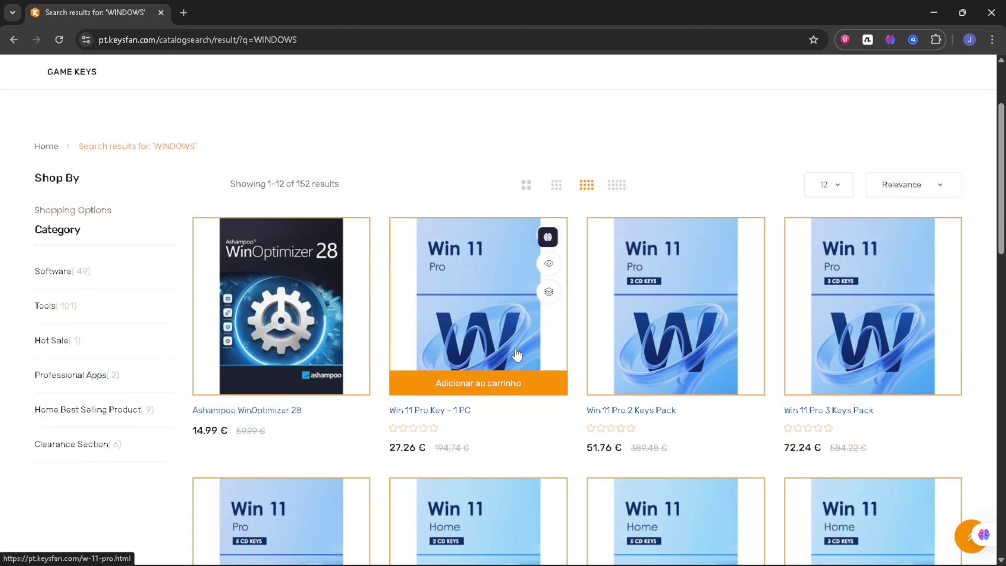
# Step: Add the Win 11 Pro Key to the Keysfan cart
pyautogui.click(477, 388)
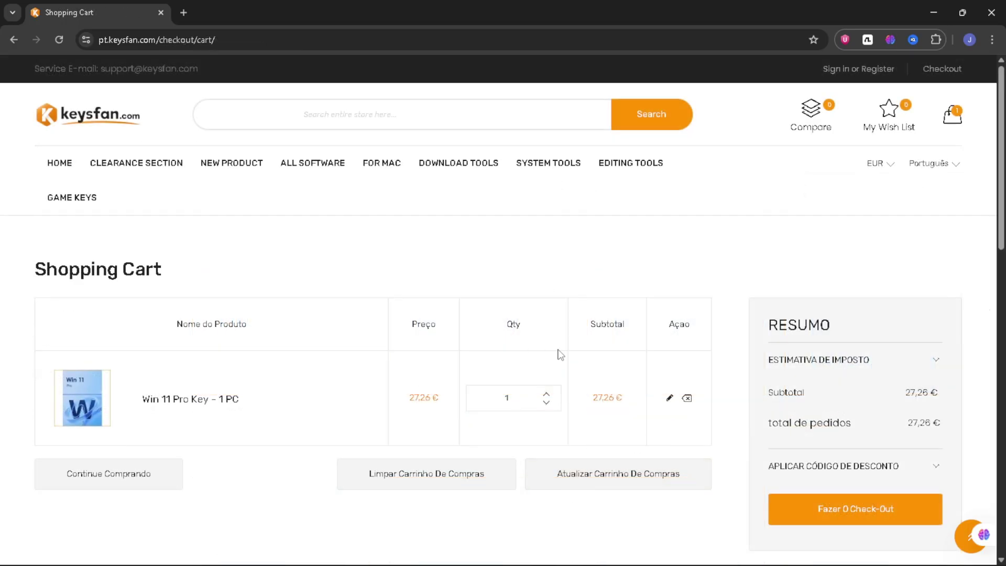
pyautogui.scroll(-1, 560, 355)
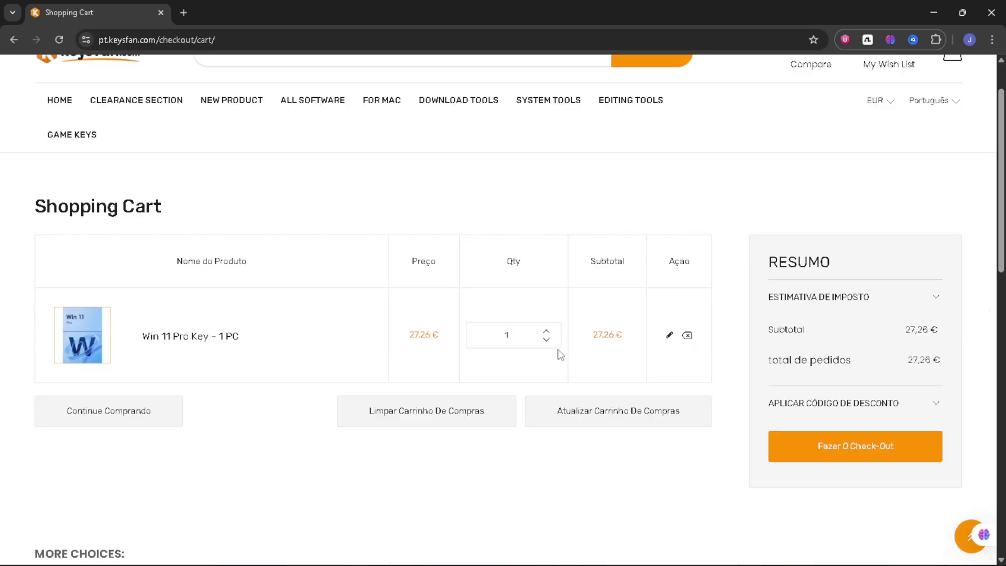
pyautogui.scroll(-1, 560, 355)
pyautogui.scroll(1, 560, 354)
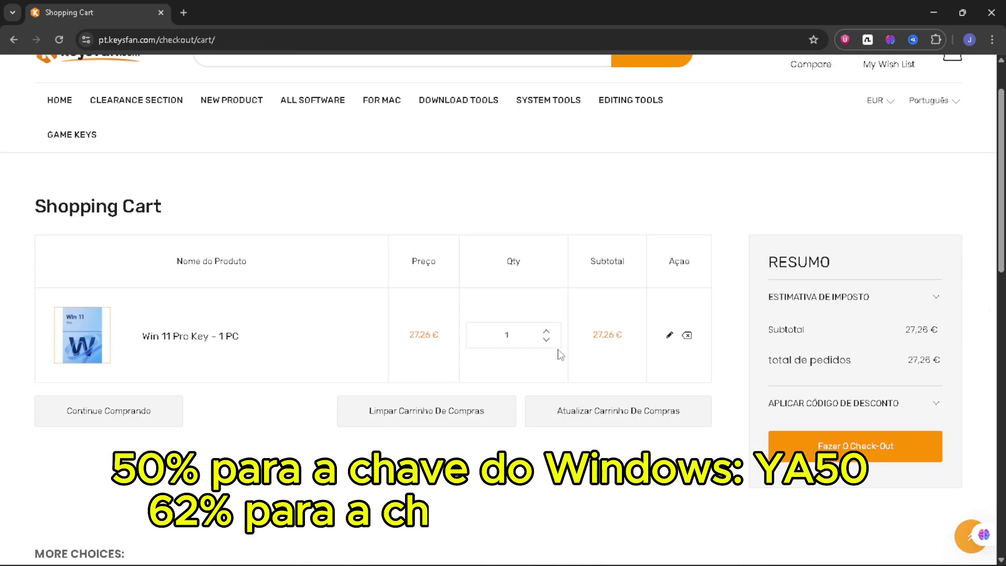
# Step: Apply the 50% software discount code, bringing the cart total to 13,63 €
pyautogui.click(920, 408)
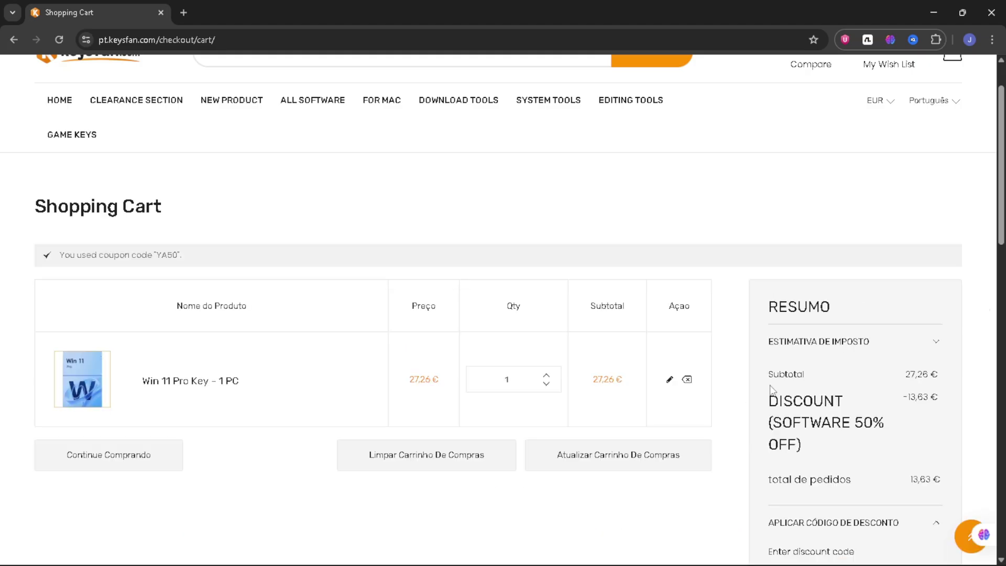
pyautogui.scroll(-1, 826, 431)
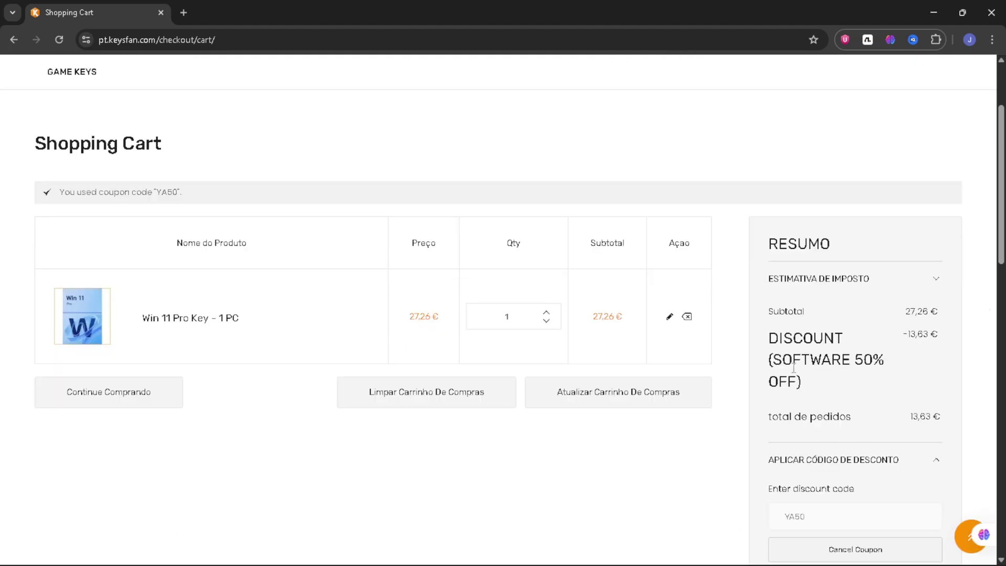
pyautogui.scroll(-2, 865, 366)
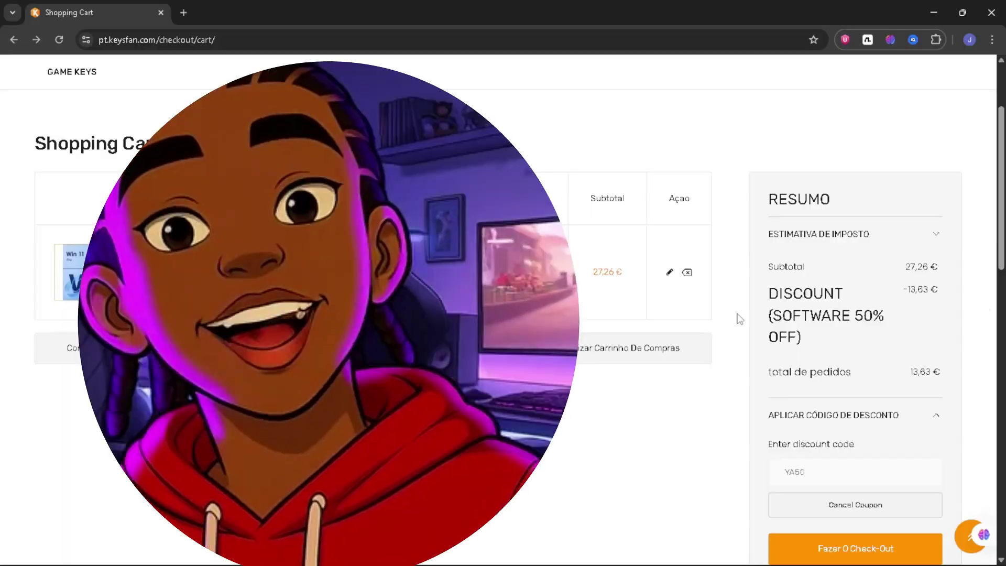
pyautogui.scroll(-2, 740, 318)
pyautogui.scroll(2, 739, 318)
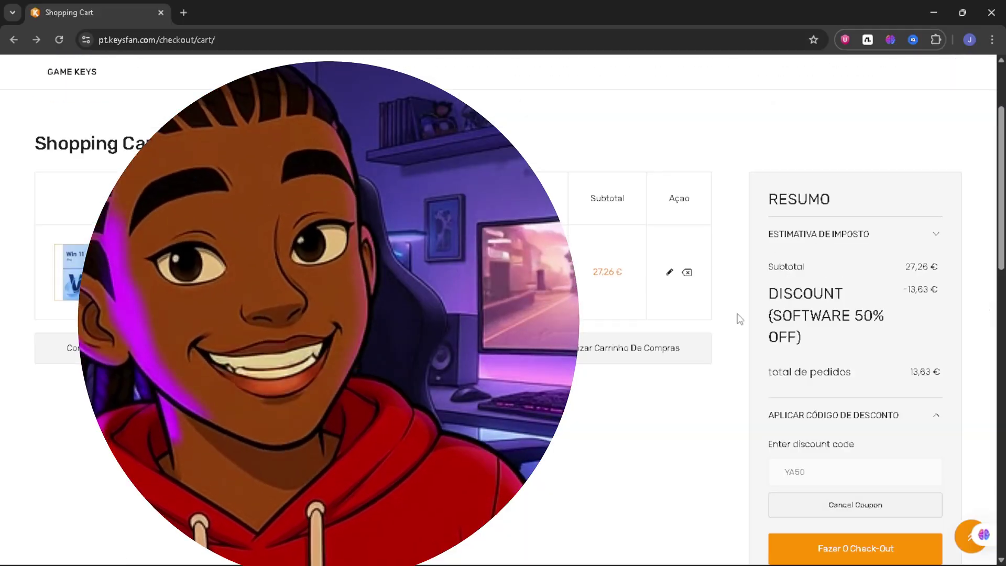
pyautogui.scroll(-2, 739, 318)
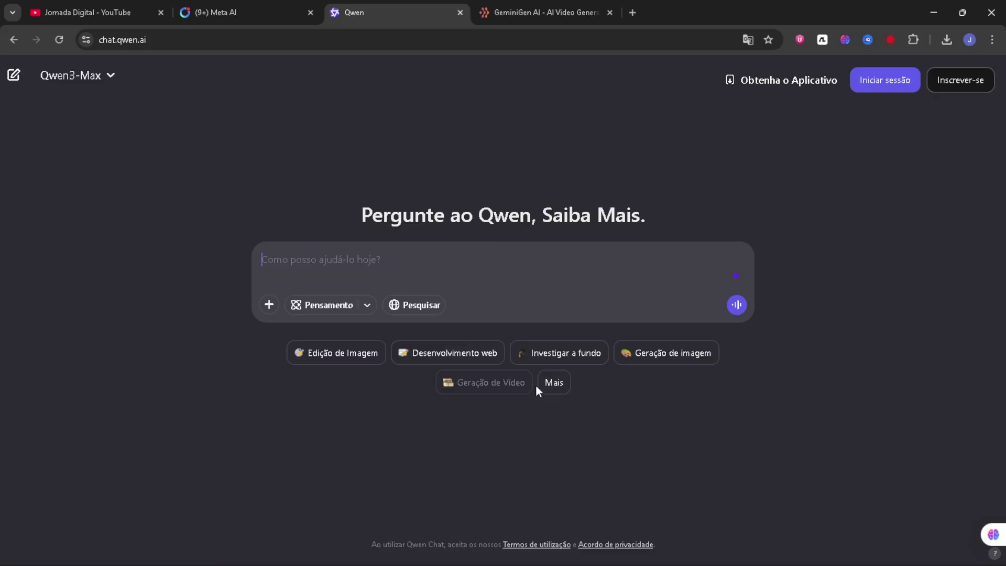
# Step: Choose Geração de Vídeo under Mais, leaving the aspect ratio at 16:9
pyautogui.click(555, 383)
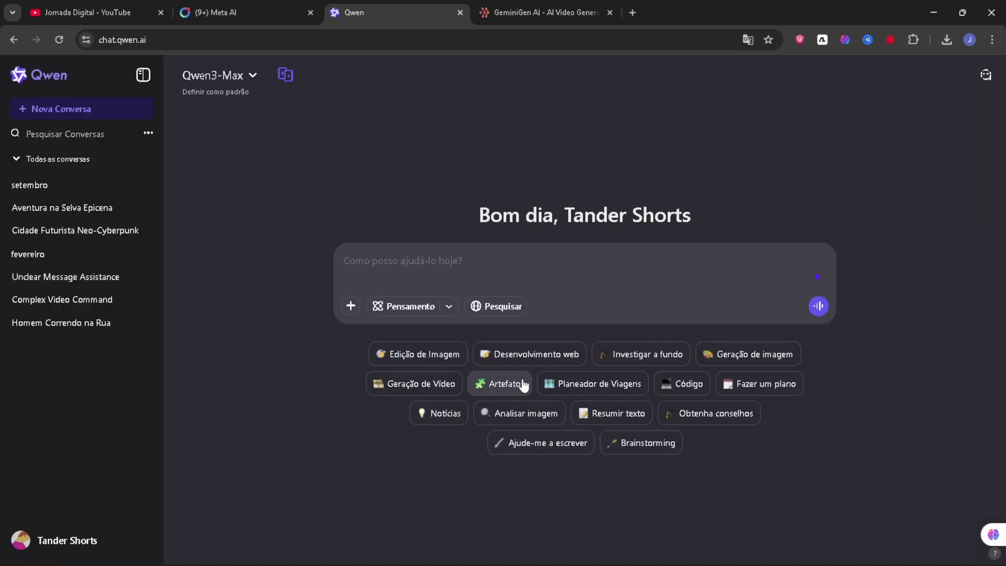
pyautogui.click(426, 385)
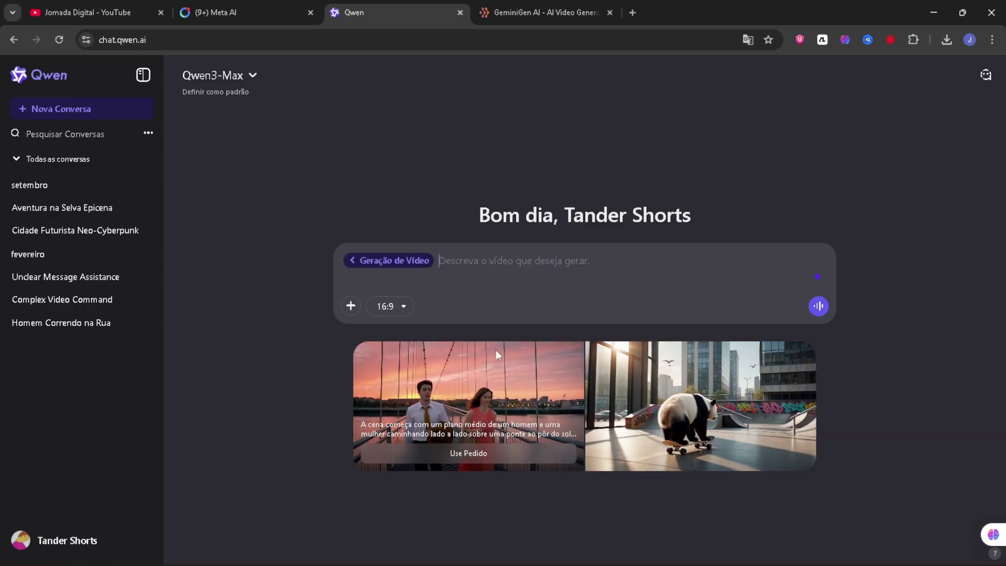
pyautogui.click(387, 306)
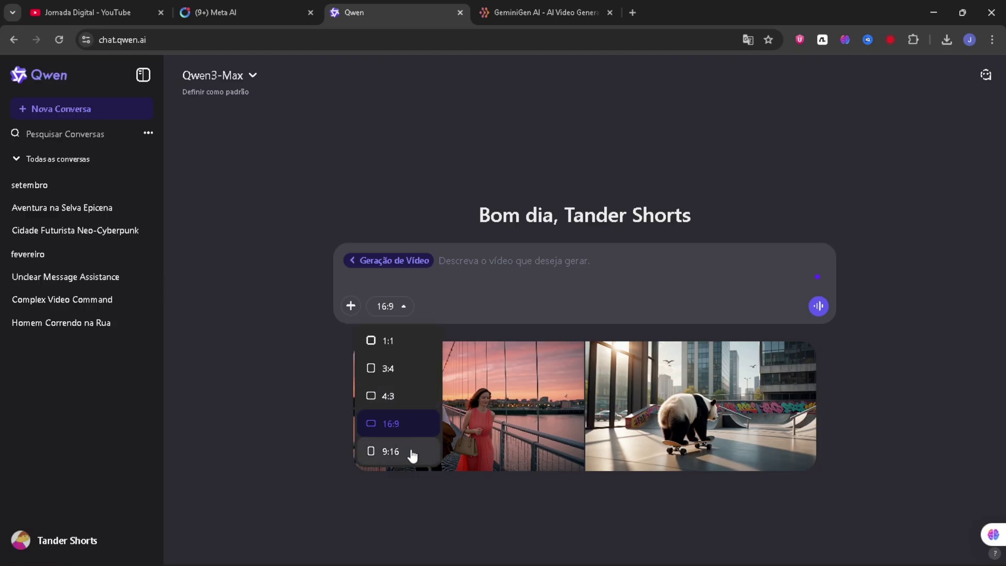
pyautogui.click(350, 306)
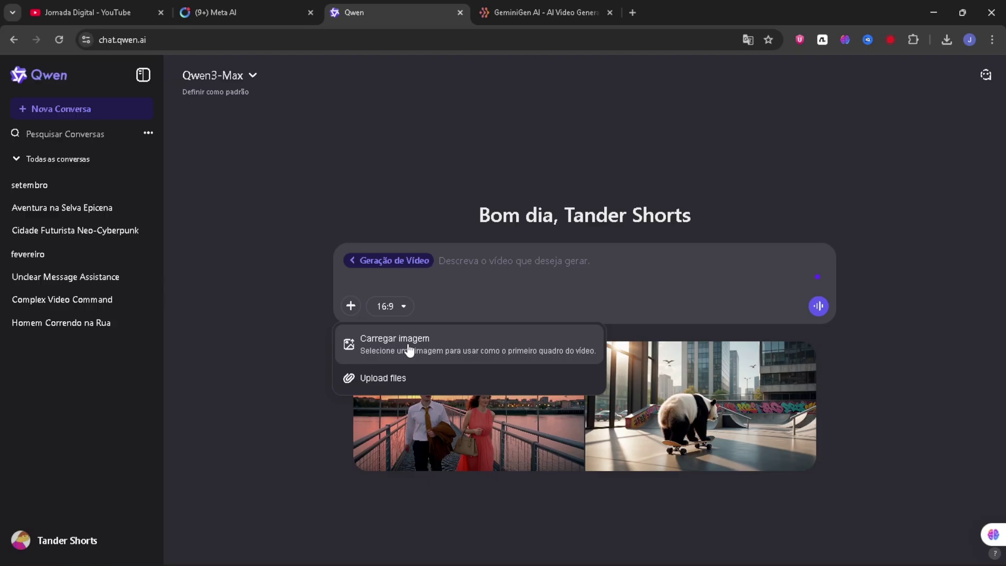
pyautogui.click(470, 266)
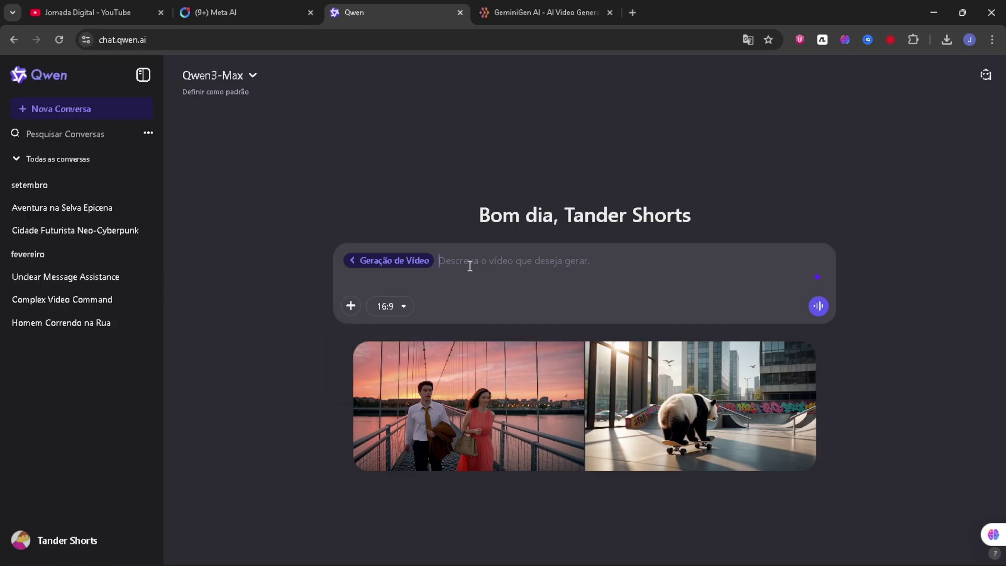
# Step: Paste the MULHER DESFILANDO NA RUA prompt for a red-dress city walk and send it
pyautogui.write('MULHER DESFILANDO NA RUA')
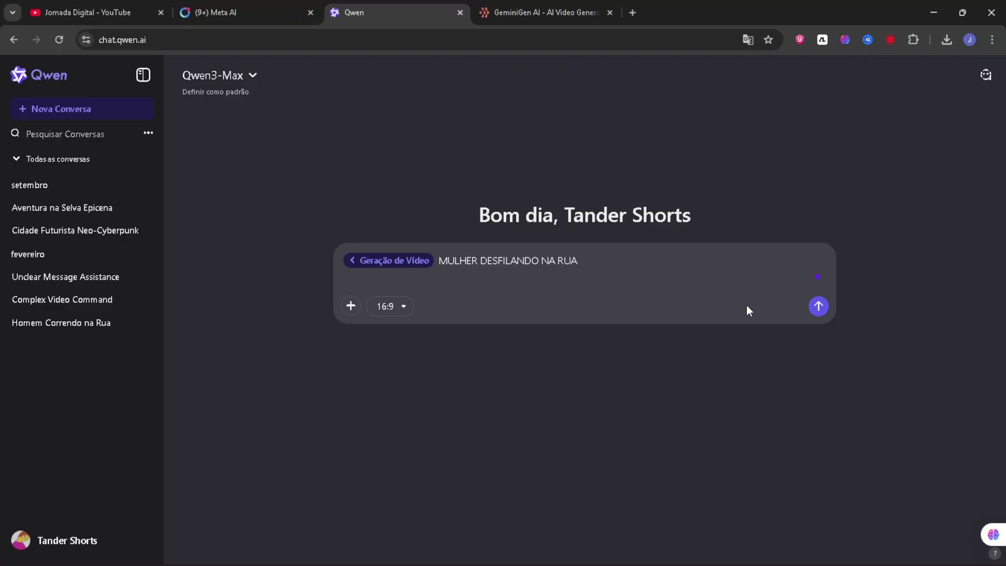
pyautogui.click(818, 306)
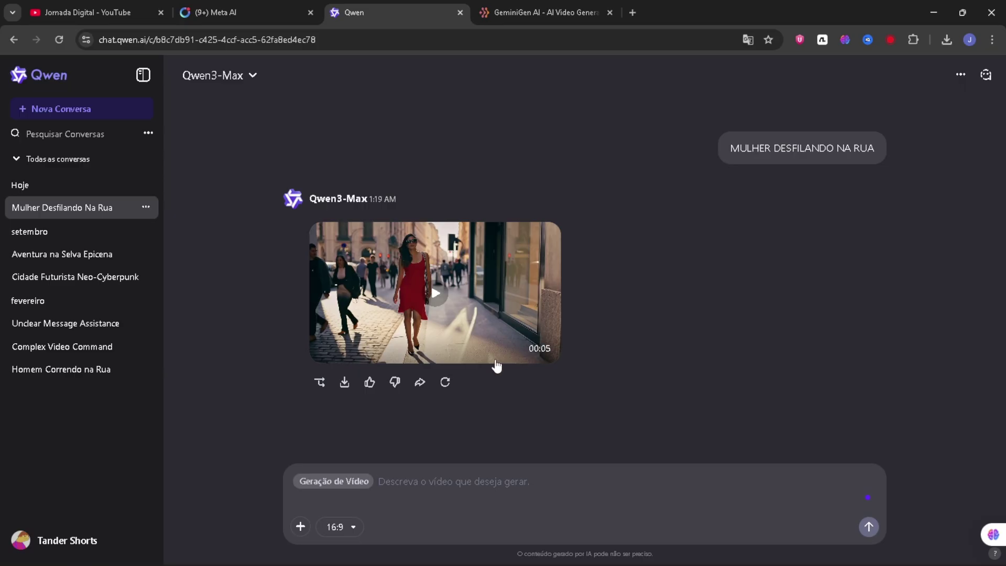
# Step: Download the red-dress street video, replay it in the large player, then close it
pyautogui.click(344, 389)
pyautogui.click(434, 299)
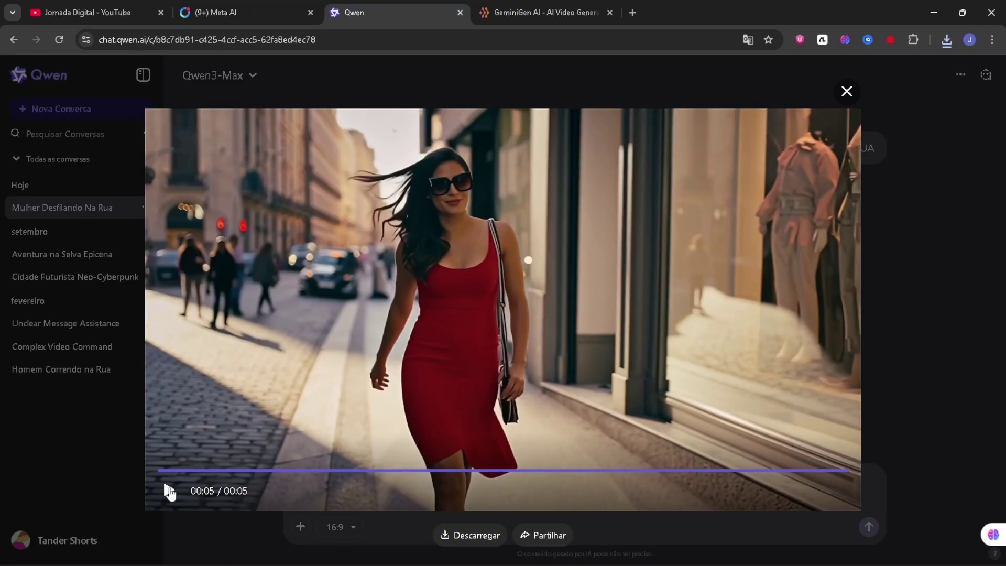
pyautogui.click(169, 492)
pyautogui.click(847, 92)
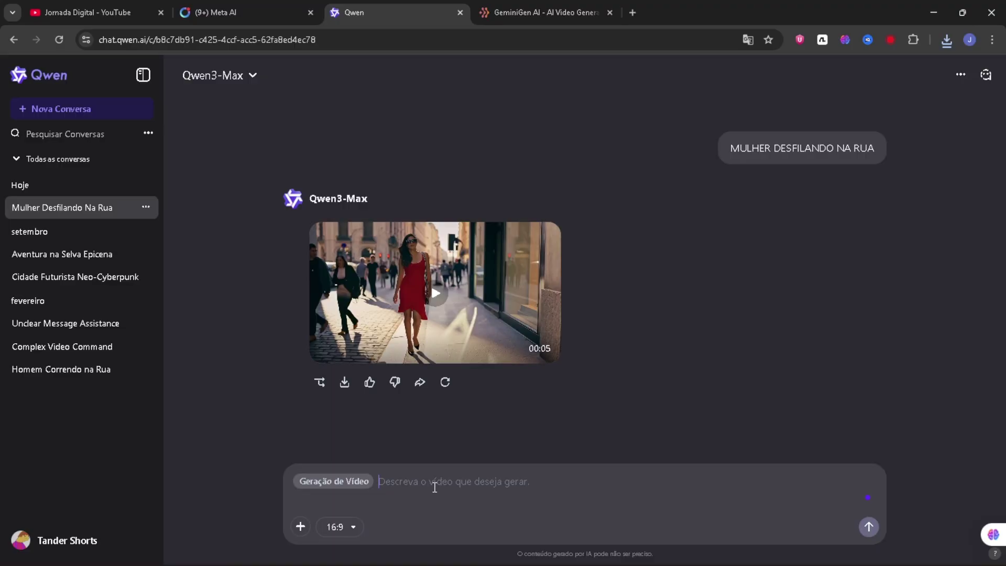
# Step: Paste the surfer-catching-a-wave prompt into the Geração de Vídeo box and send it
pyautogui.write('UM SUFISTA PEGANDO UMA ONDA, A CAMERA DA UM ZOOM IN NELE, E ELE FALA EM PORTUGUES BRASIL ASSIM: SE VOCÊ ESTAR GOSTANDO DESSE VIDEO DEIXA O LIKE E SE ESCREVE, TAMO JUNTO!')
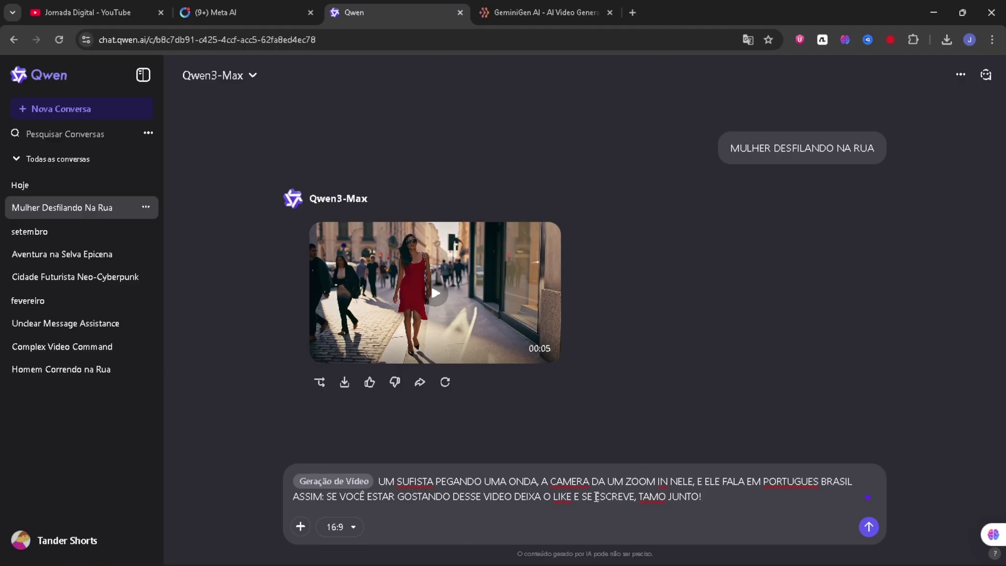
pyautogui.click(861, 527)
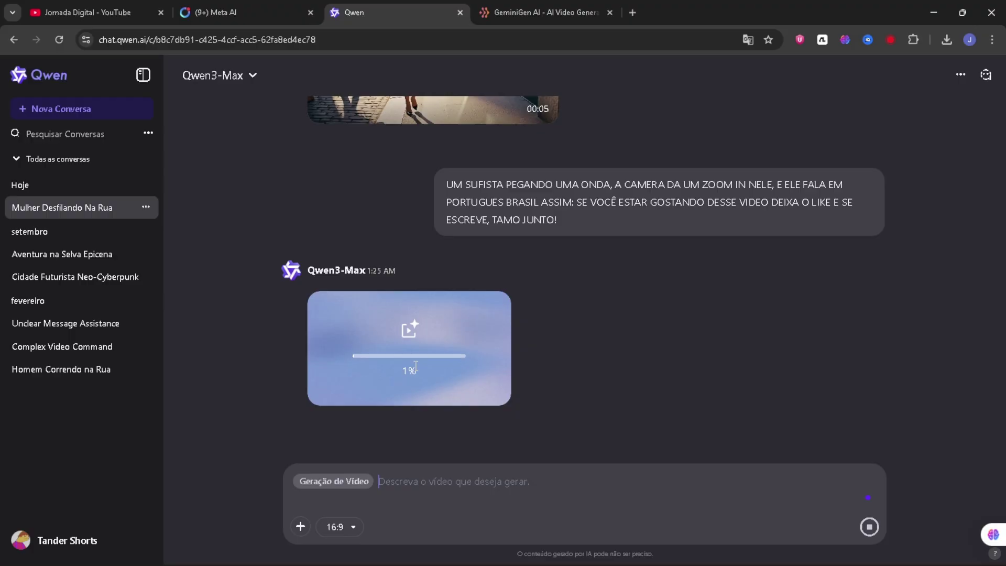
pyautogui.scroll(1, 460, 297)
pyautogui.scroll(2, 460, 299)
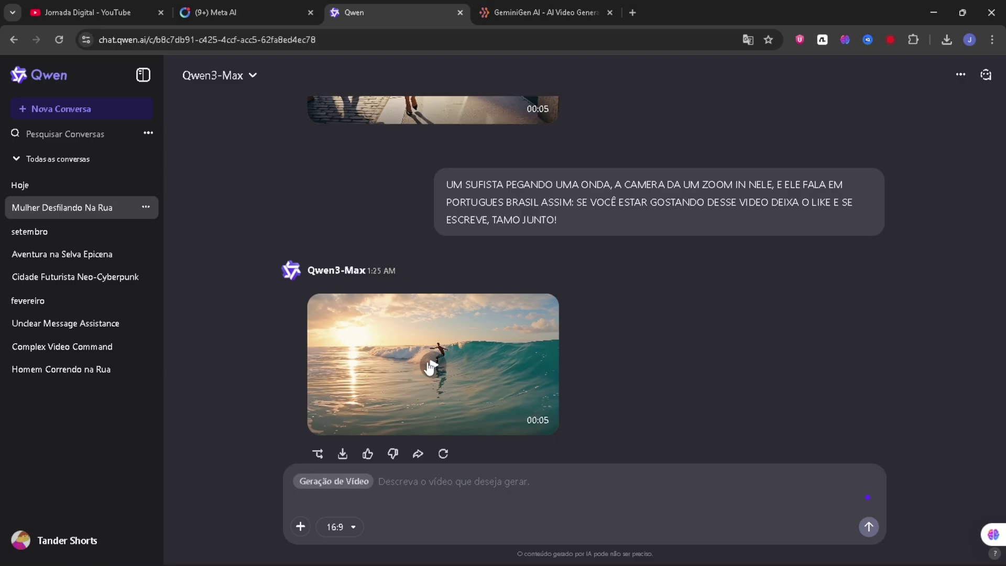
pyautogui.click(430, 365)
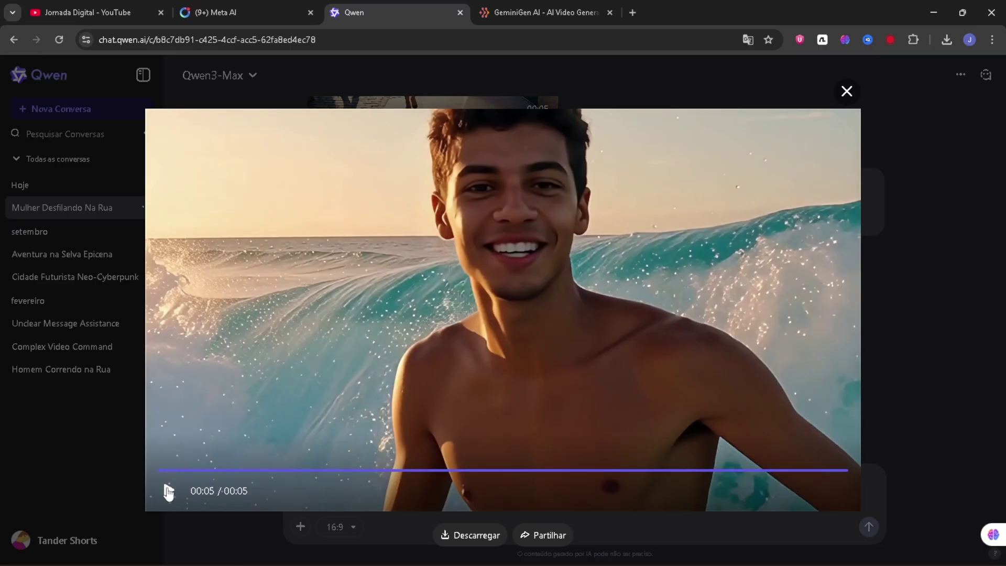
pyautogui.click(168, 491)
pyautogui.click(846, 92)
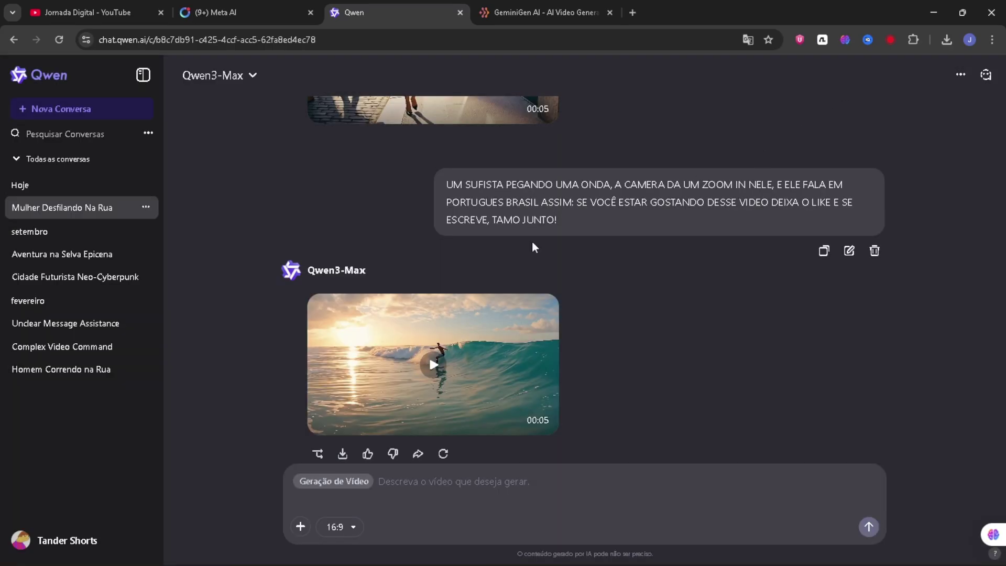
# Step: Reload the Qwen Chat conversation and play the Spider-Man building-jump video reply
pyautogui.click(343, 421)
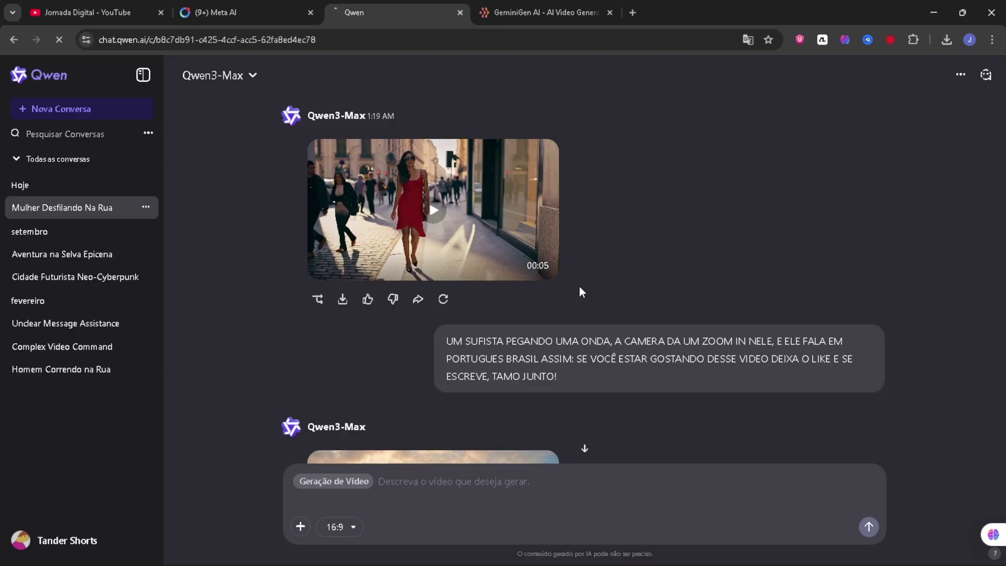
pyautogui.scroll(-4, 579, 289)
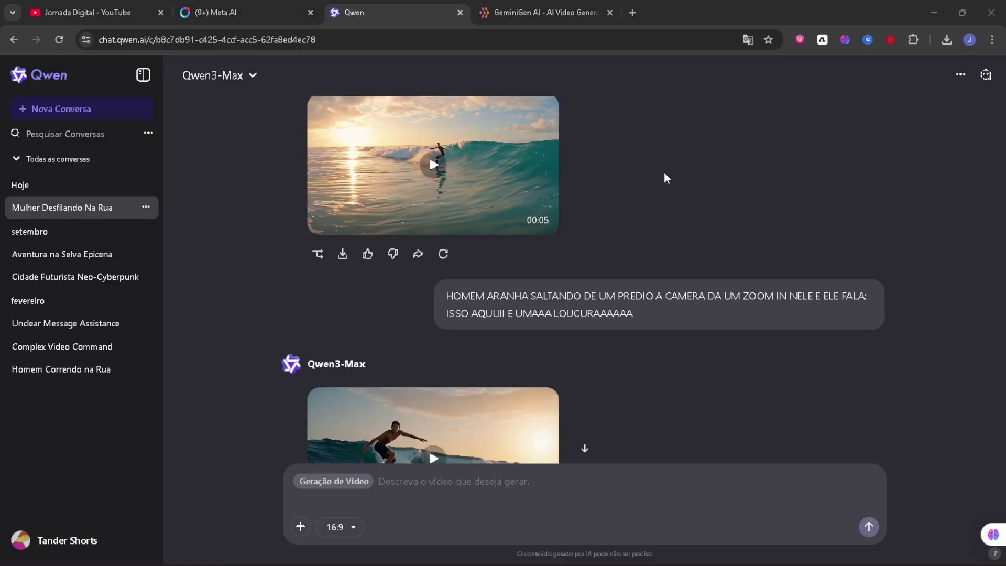
pyautogui.scroll(2, 594, 200)
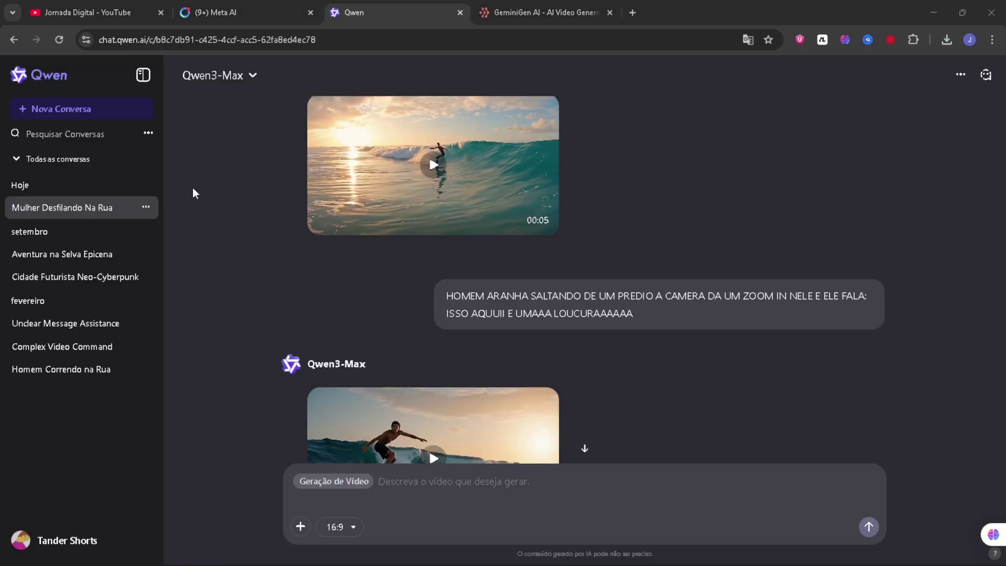
pyautogui.scroll(-1, 667, 212)
pyautogui.scroll(-2, 658, 229)
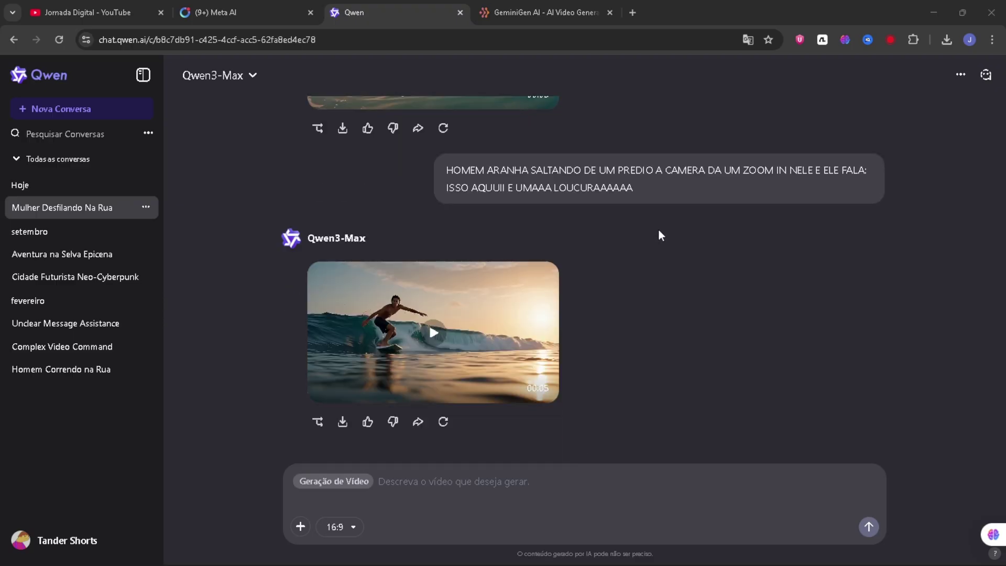
pyautogui.click(431, 341)
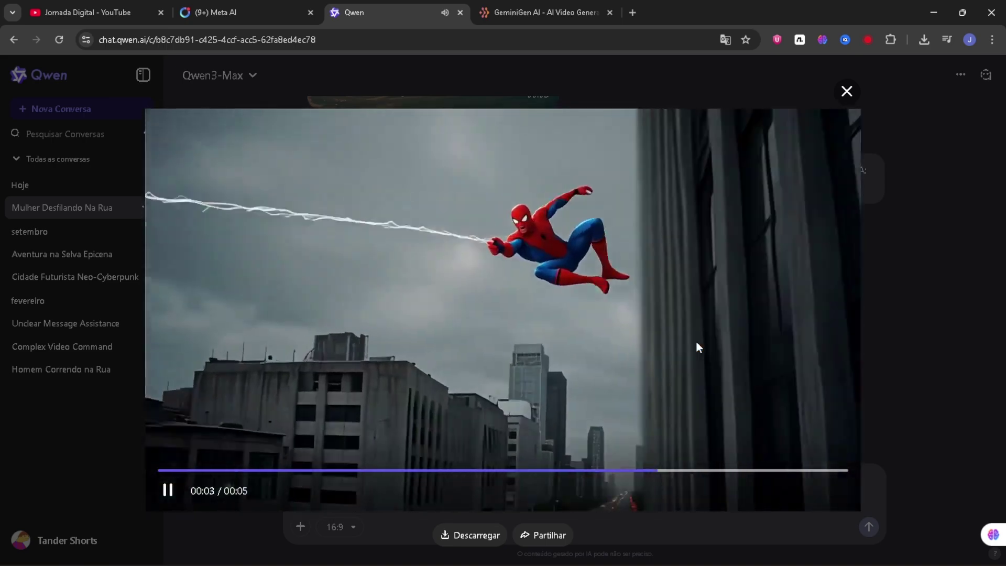
pyautogui.press('Escape')
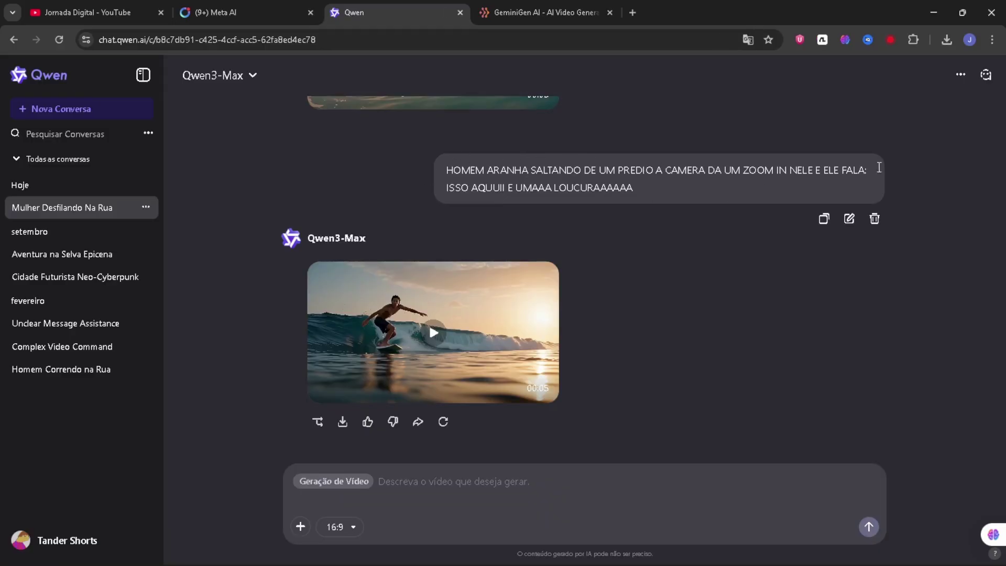
# Step: Scroll through the Qwen Chat replies, then switch over to GeminiGen AI
pyautogui.scroll(5, 476, 240)
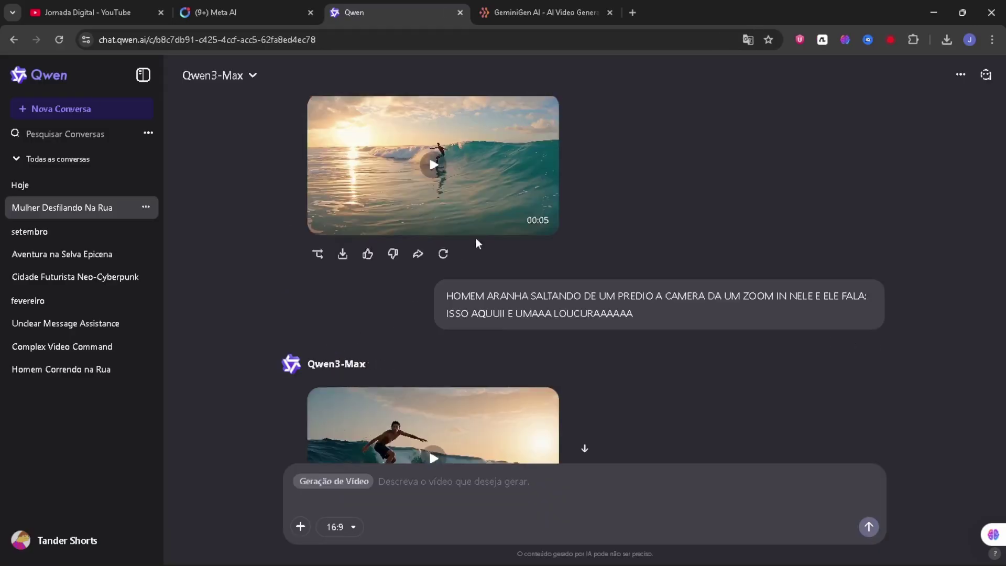
pyautogui.scroll(-4, 594, 189)
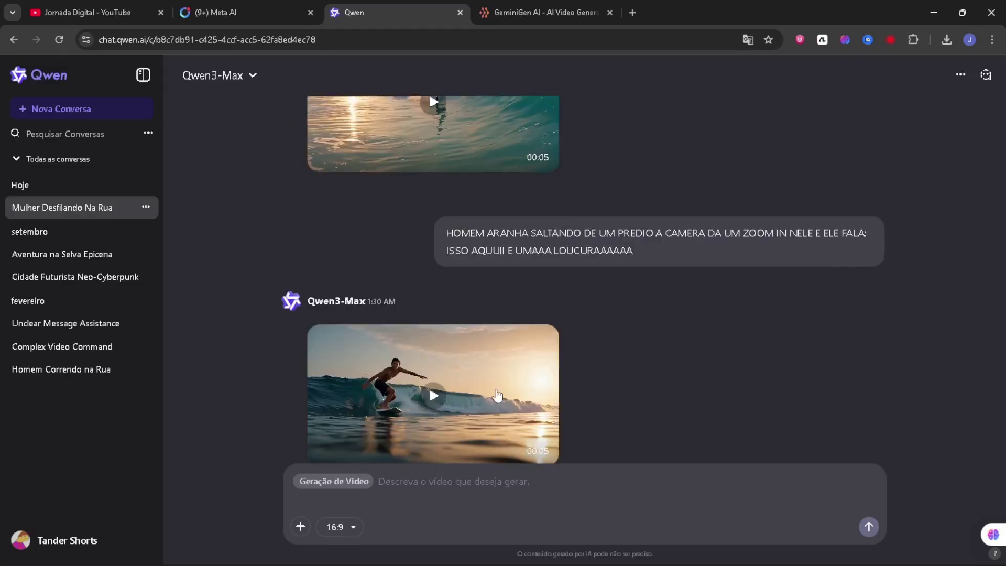
pyautogui.scroll(-1, 472, 366)
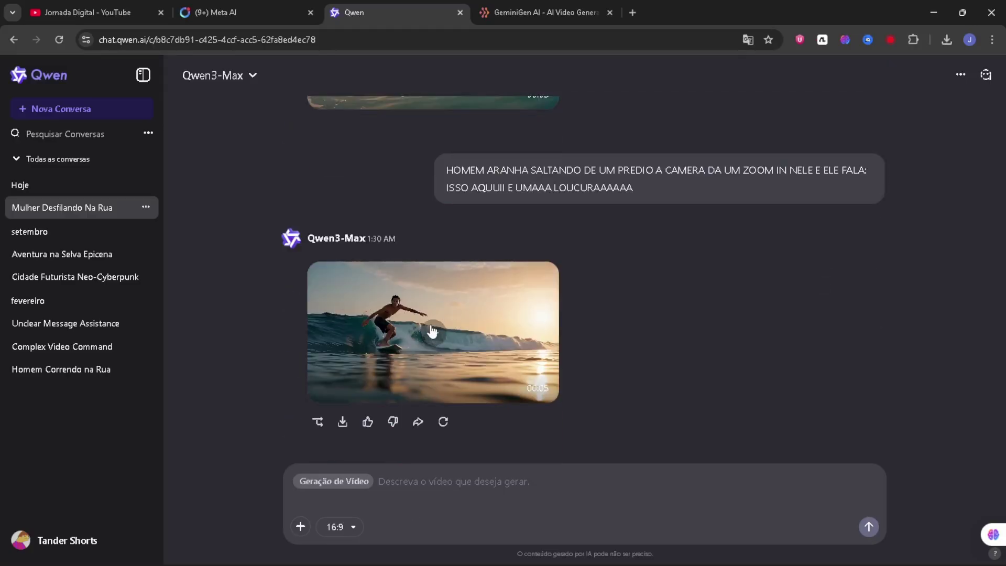
pyautogui.scroll(4, 529, 340)
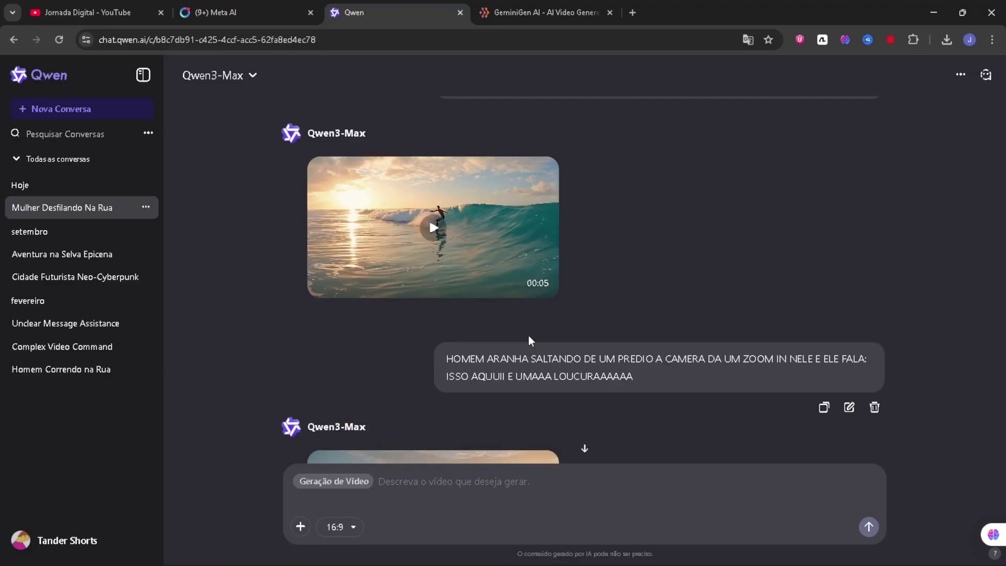
pyautogui.scroll(1, 529, 341)
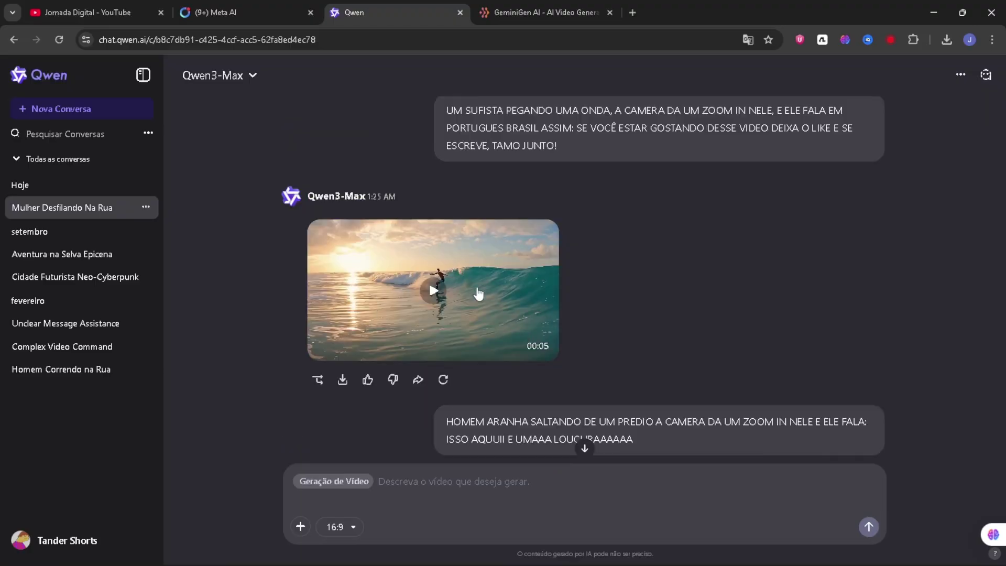
pyautogui.scroll(-2, 478, 293)
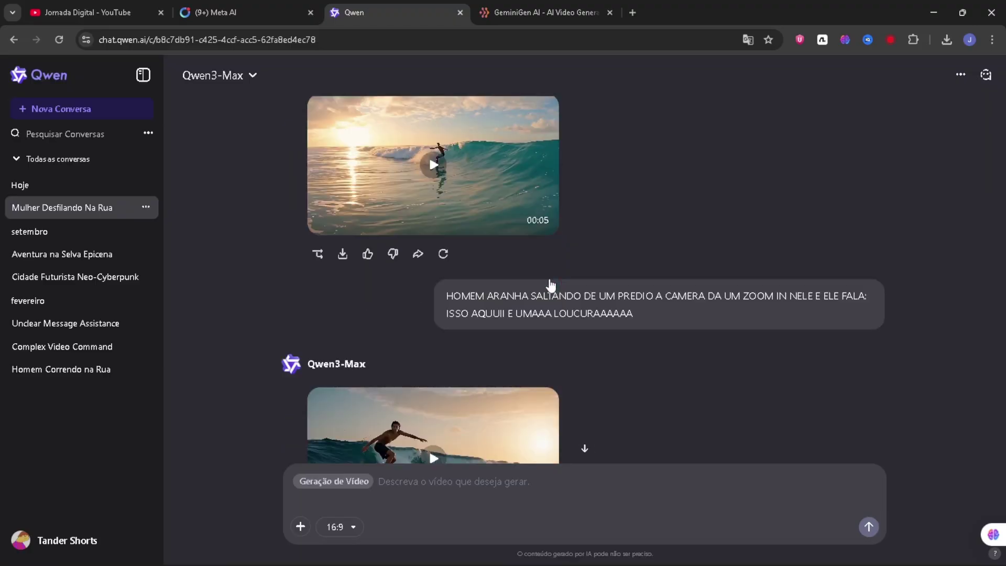
pyautogui.scroll(-2, 549, 283)
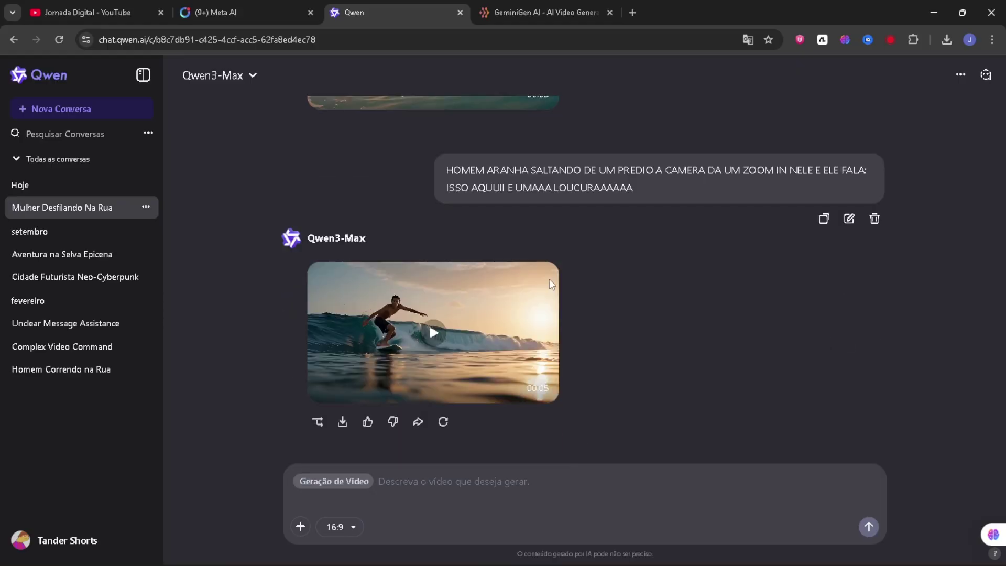
pyautogui.scroll(1, 586, 280)
pyautogui.scroll(2, 585, 277)
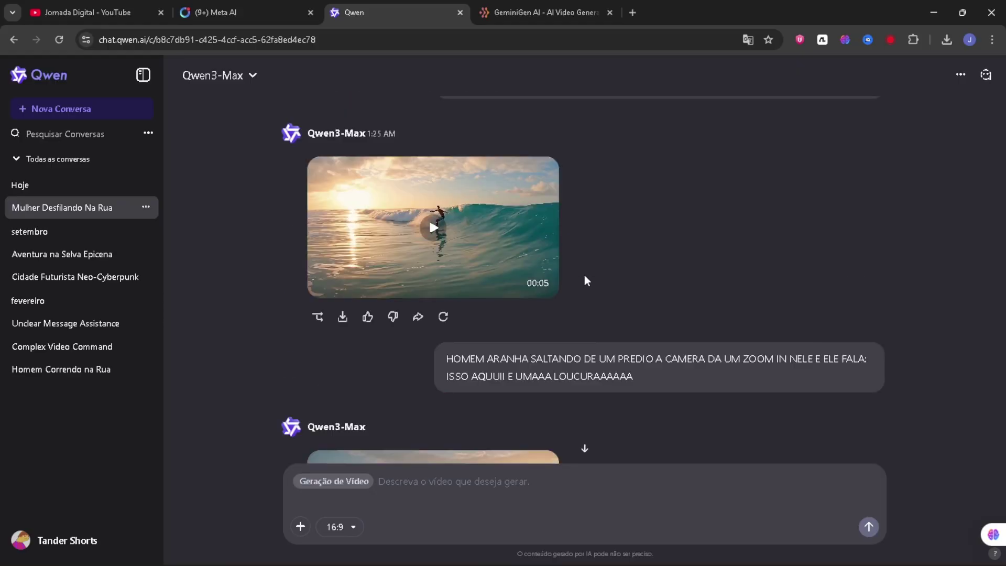
pyautogui.scroll(1, 585, 276)
pyautogui.scroll(-2, 585, 280)
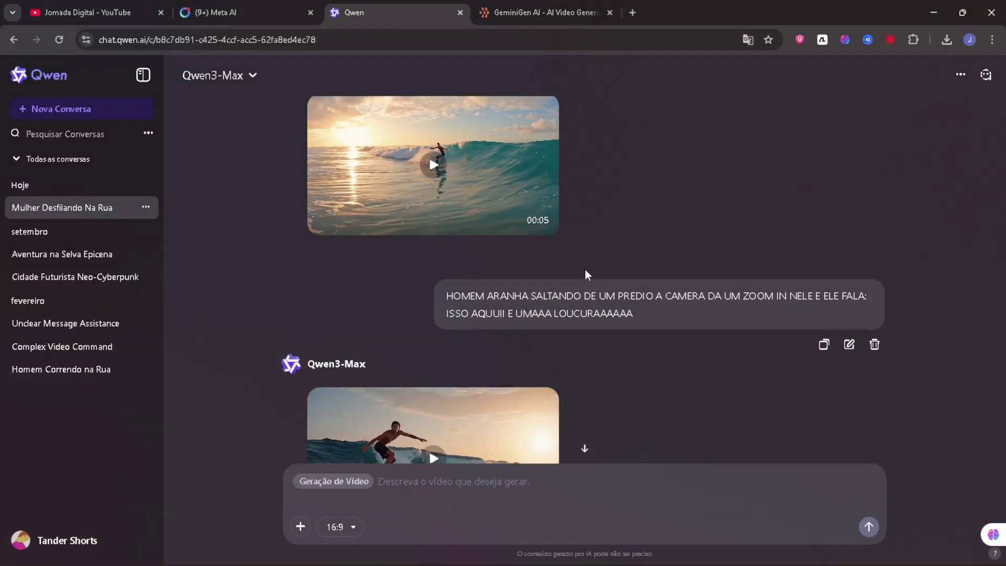
pyautogui.hotkey('ctrl', 'Tab')
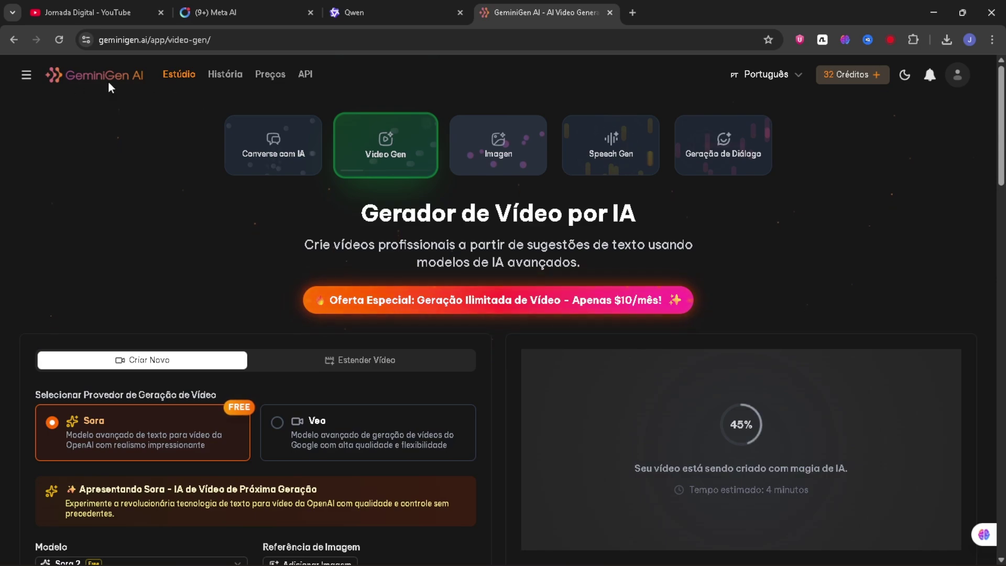
# Step: Check the Modelo list on GeminiGen's Video Gen page and keep Sora 2 selected
pyautogui.scroll(-1, 482, 176)
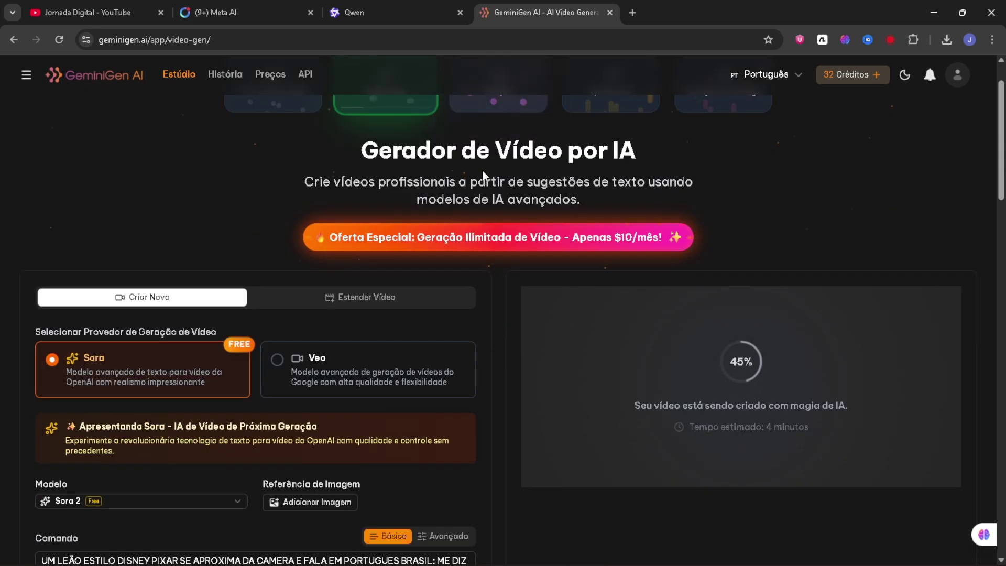
pyautogui.scroll(-1, 482, 176)
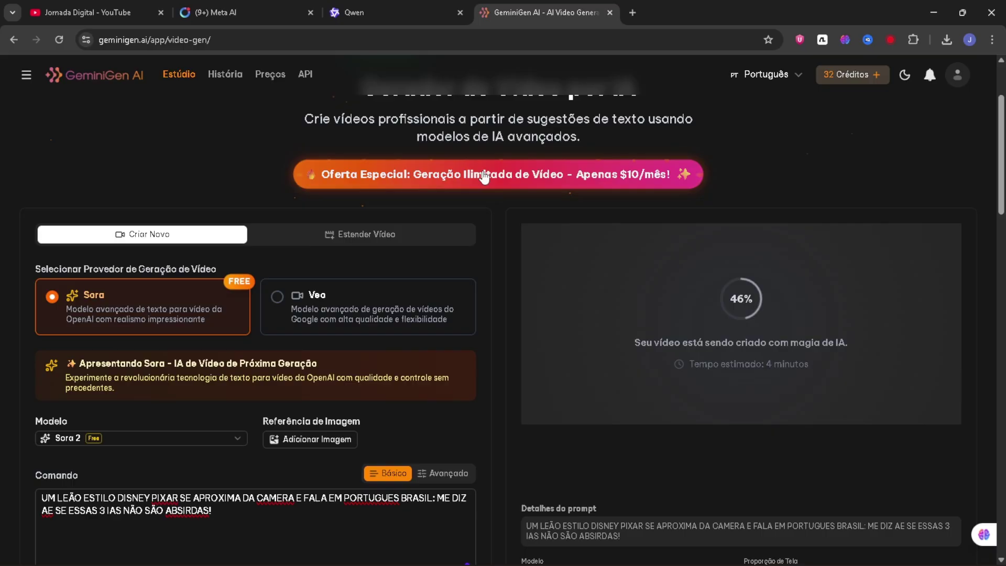
pyautogui.scroll(-1, 482, 176)
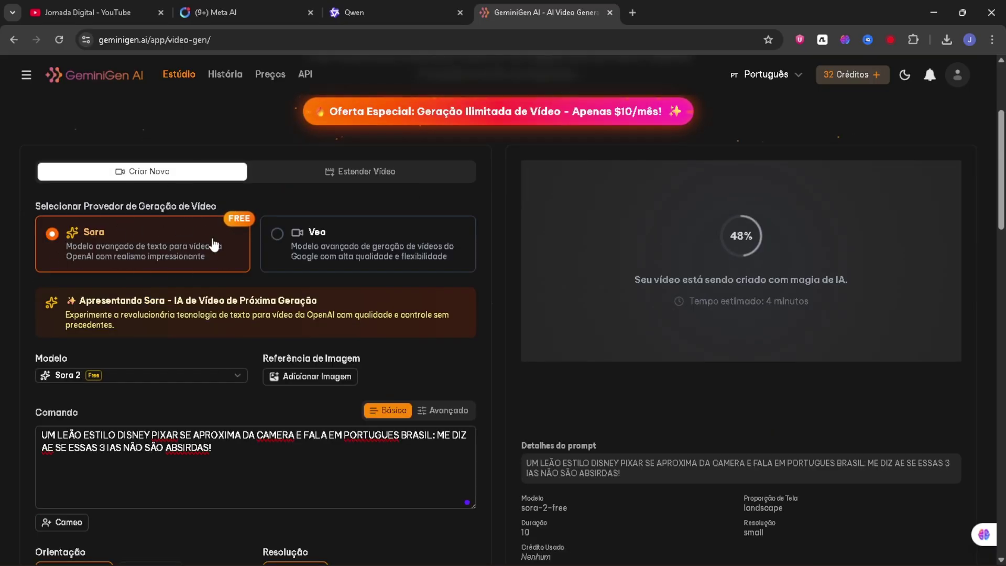
pyautogui.scroll(-1, 239, 211)
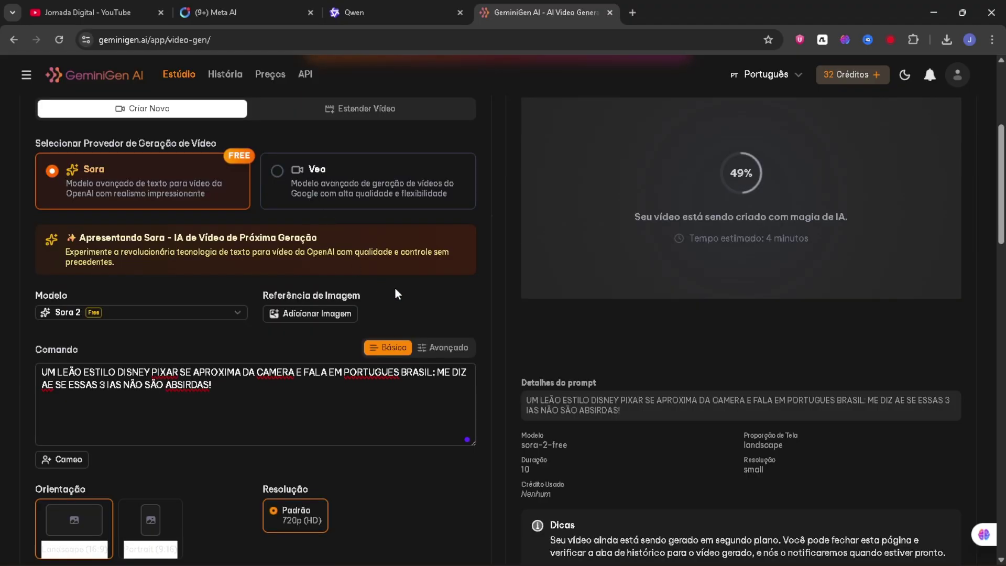
pyautogui.scroll(1, 403, 303)
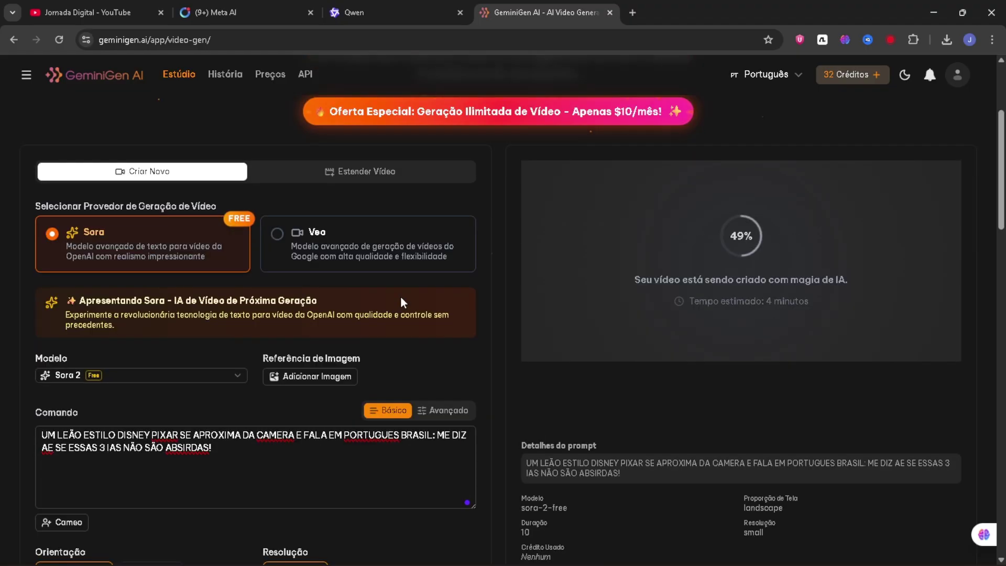
pyautogui.scroll(-1, 402, 303)
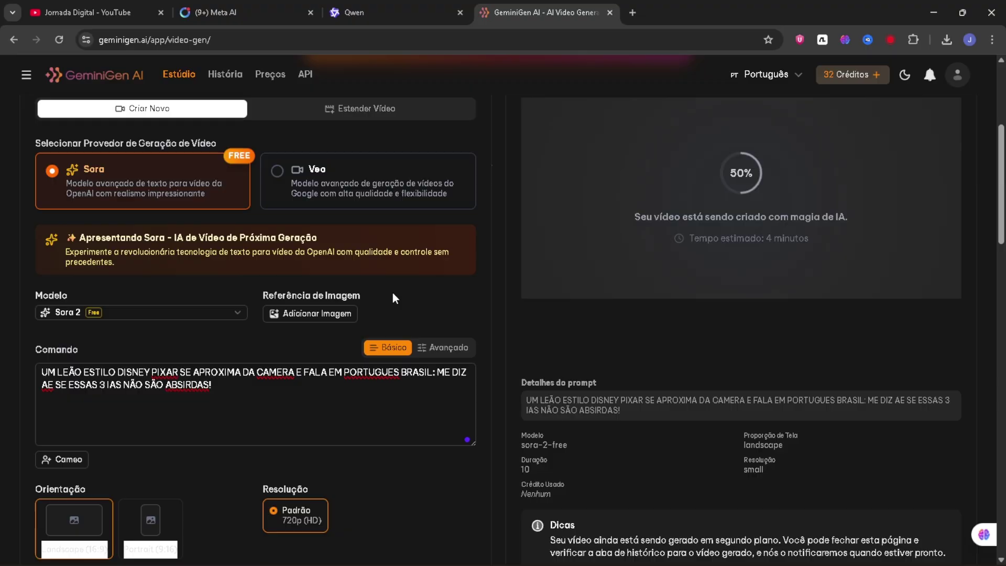
pyautogui.scroll(1, 399, 293)
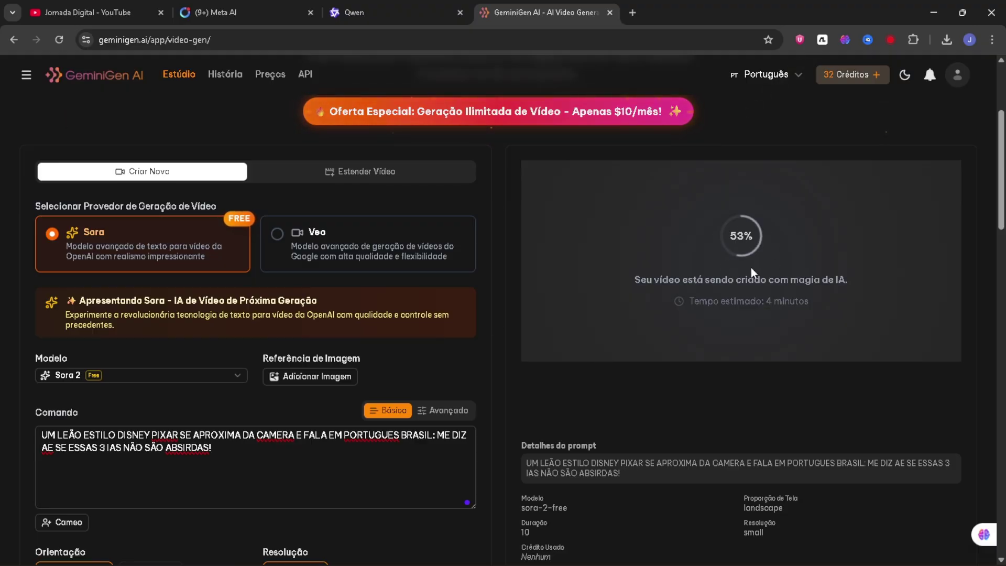
pyautogui.scroll(-1, 333, 308)
pyautogui.scroll(1, 332, 307)
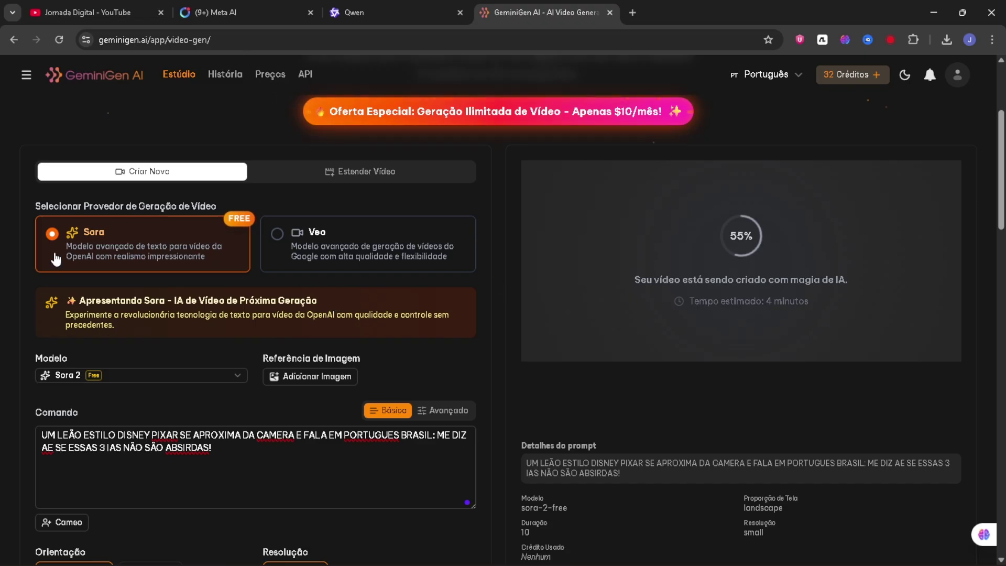
pyautogui.scroll(-1, 110, 244)
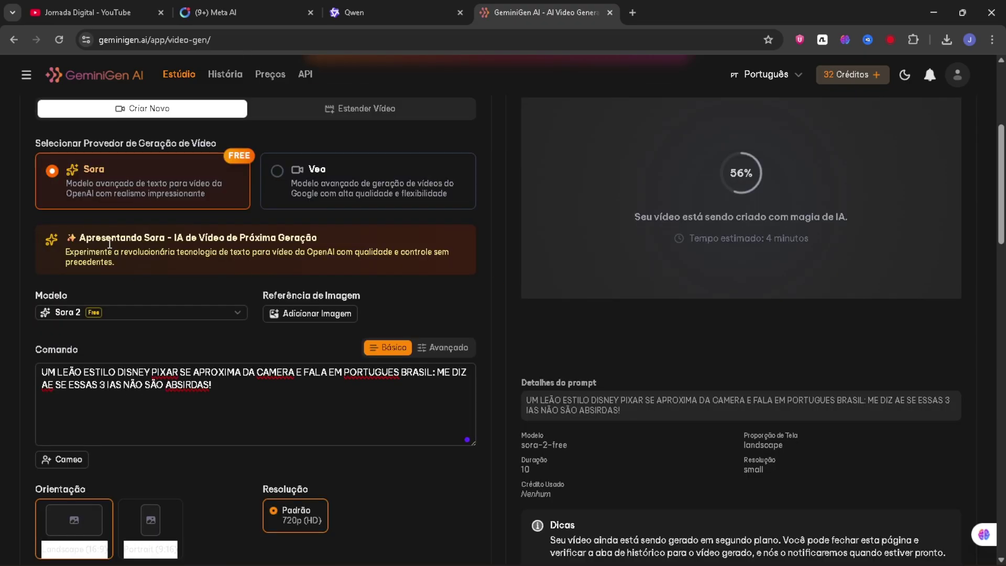
pyautogui.click(112, 315)
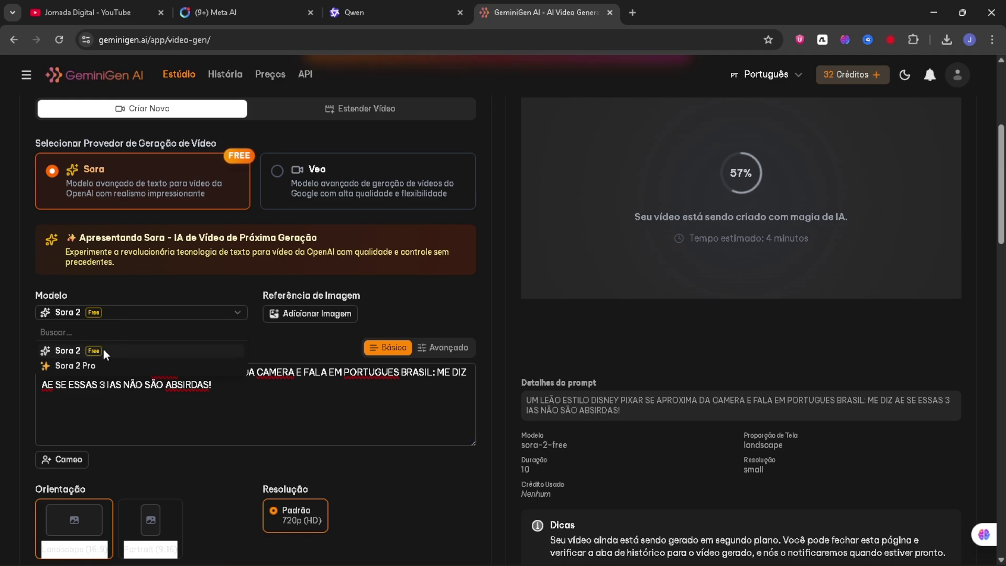
pyautogui.click(105, 354)
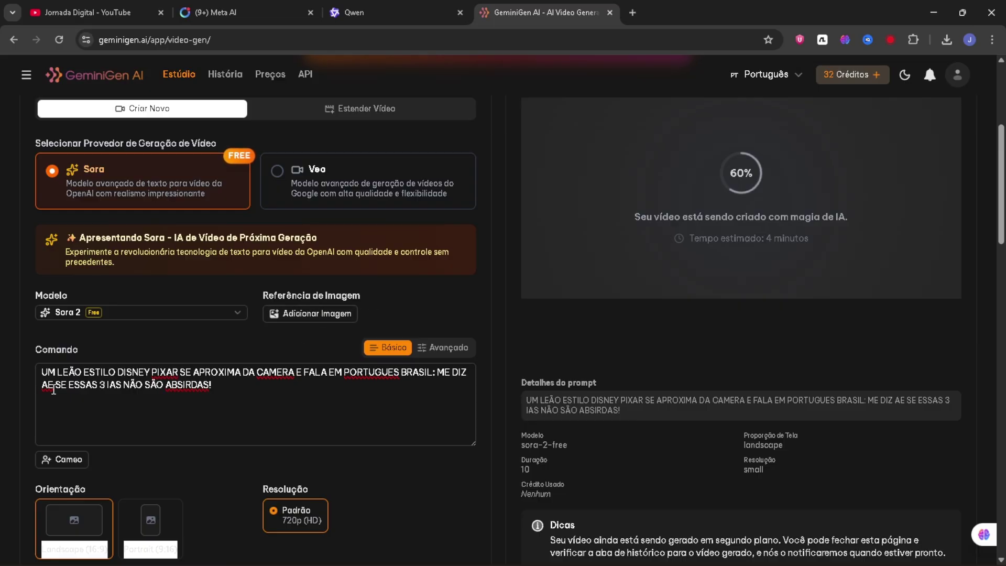
# Step: Edit the lion prompt in the Comando box, changing ABSIRDAS to ABSURDAS
pyautogui.click(174, 416)
pyautogui.scroll(2, 713, 309)
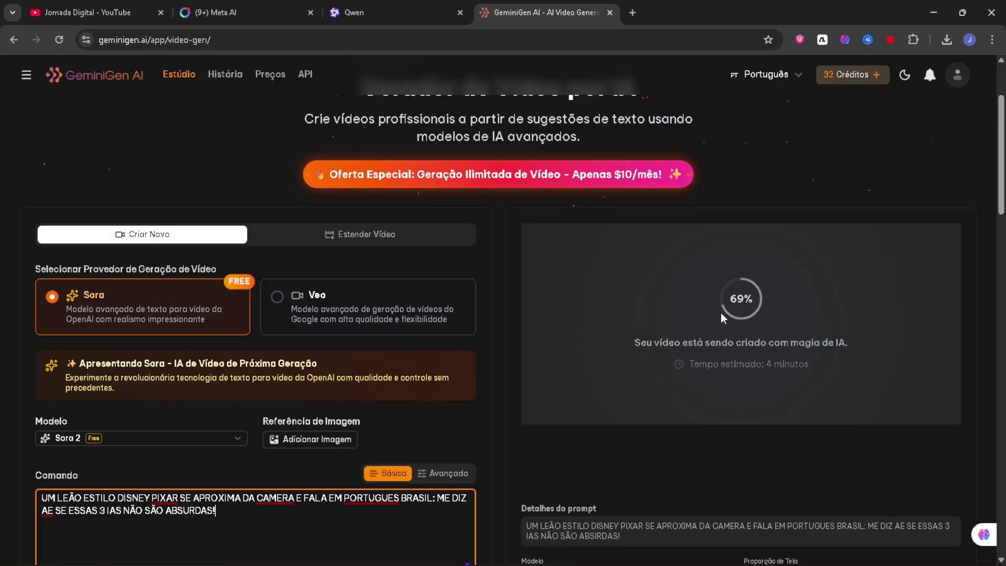
pyautogui.scroll(-4, 694, 333)
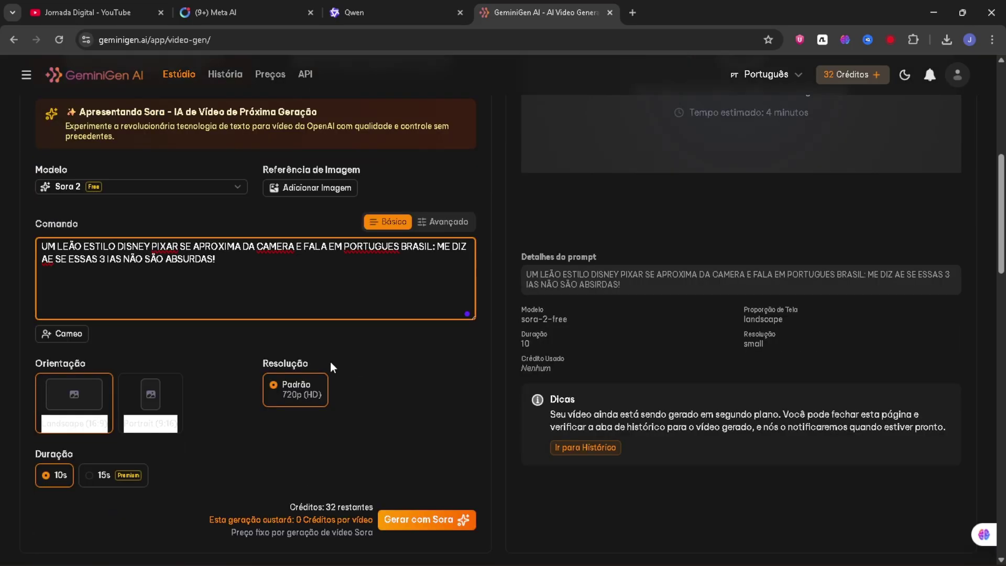
pyautogui.scroll(-1, 331, 367)
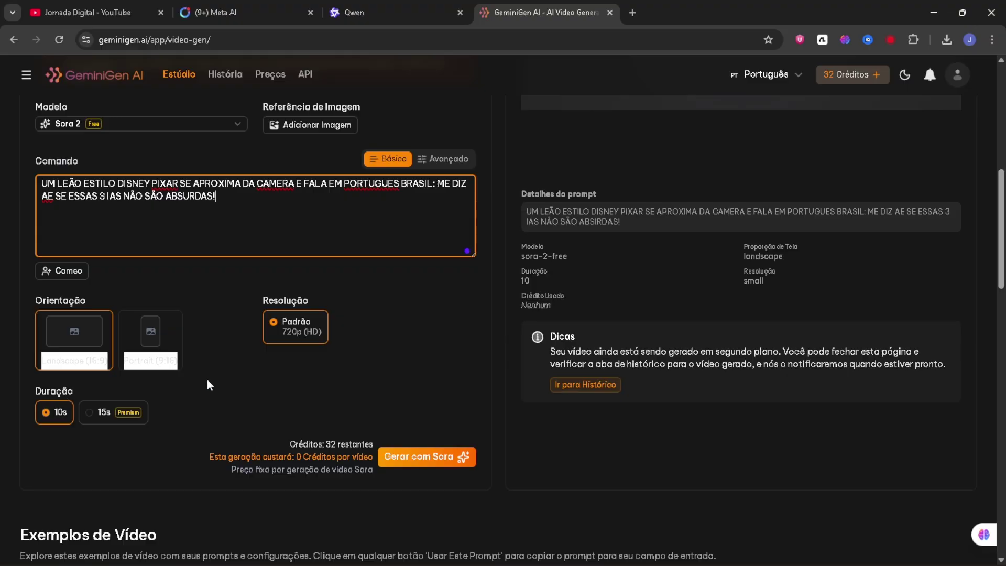
pyautogui.scroll(2, 406, 367)
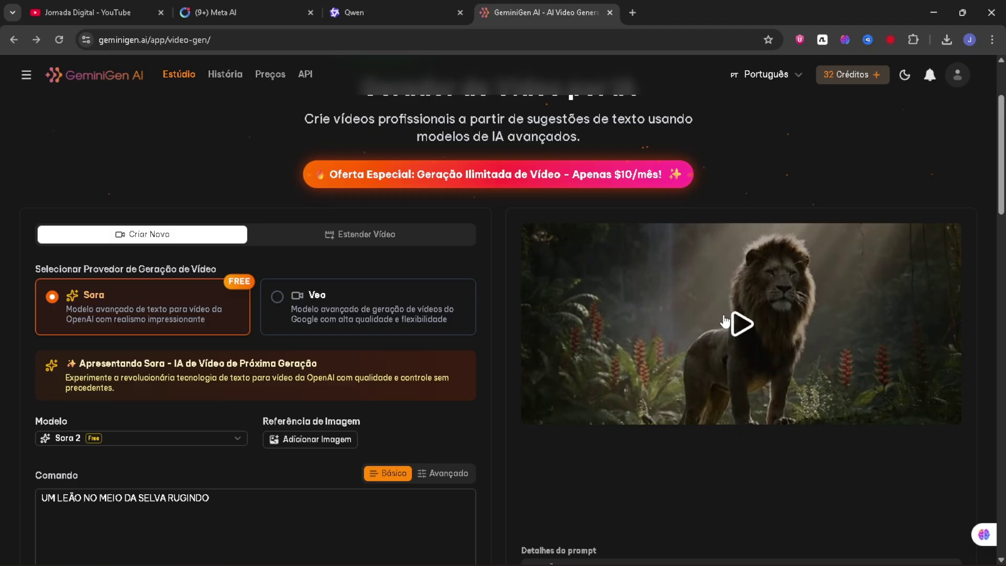
pyautogui.click(741, 326)
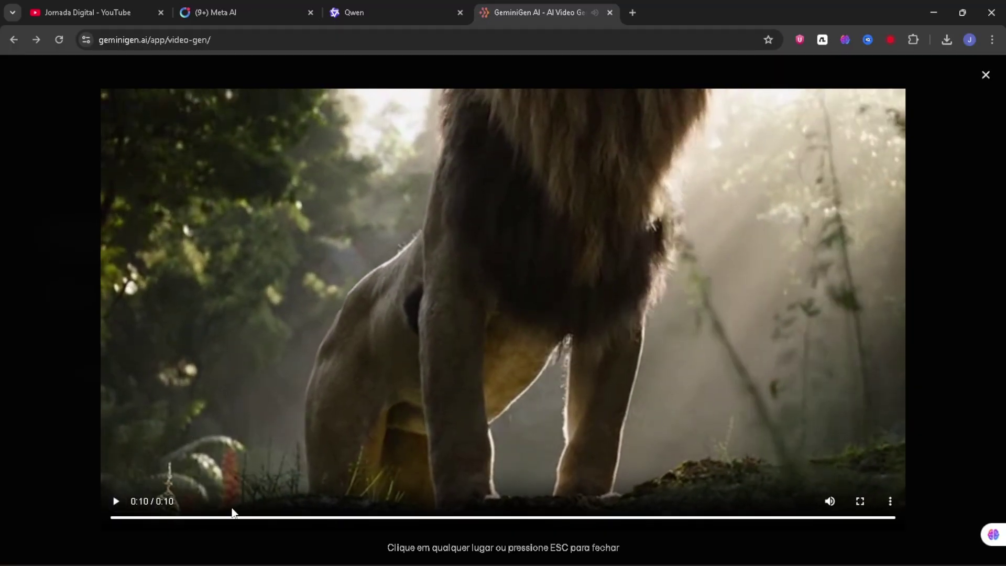
pyautogui.moveTo(243, 518); pyautogui.dragTo(214, 518)
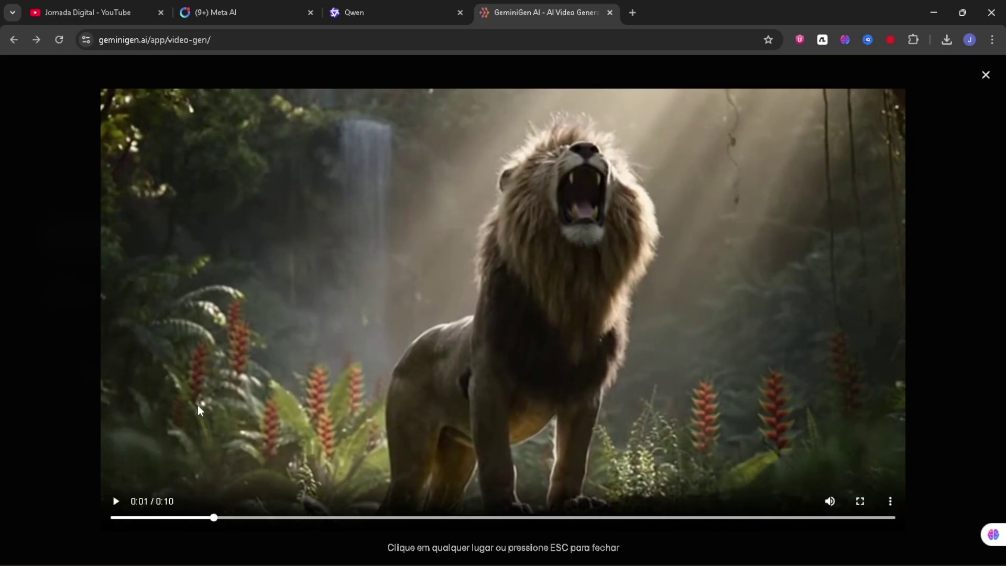
pyautogui.moveTo(211, 519); pyautogui.dragTo(112, 519)
pyautogui.click(115, 502)
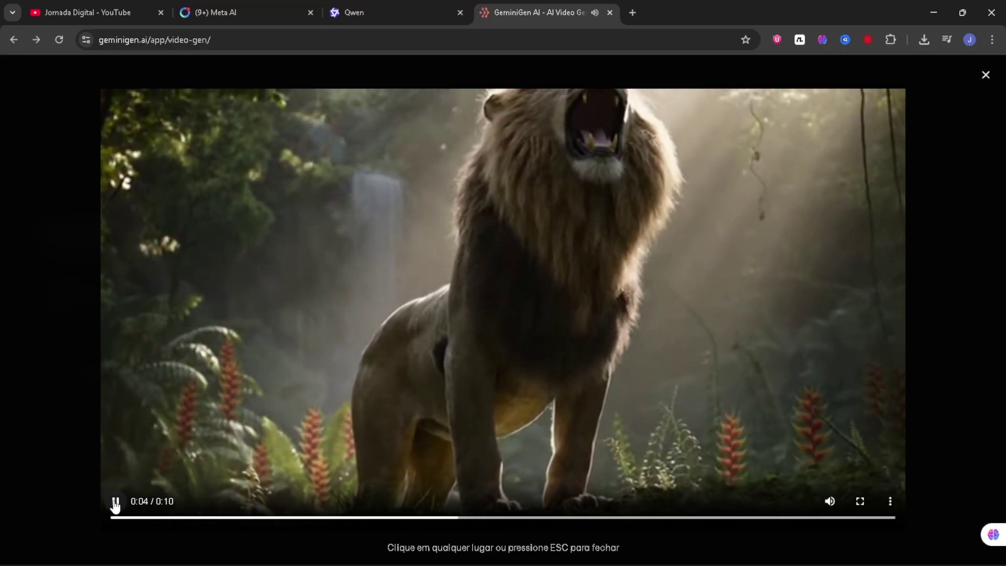
pyautogui.click(116, 503)
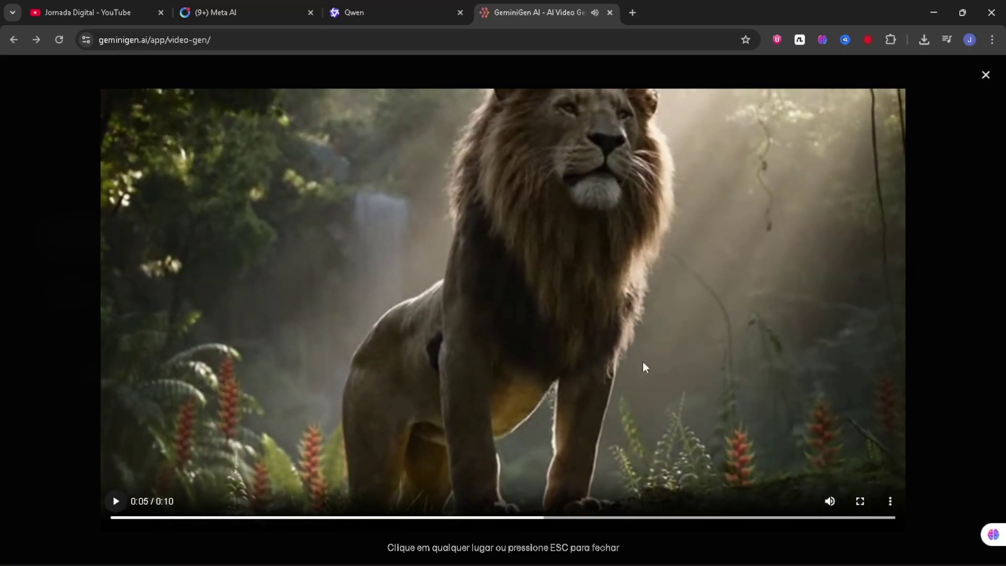
pyautogui.click(986, 76)
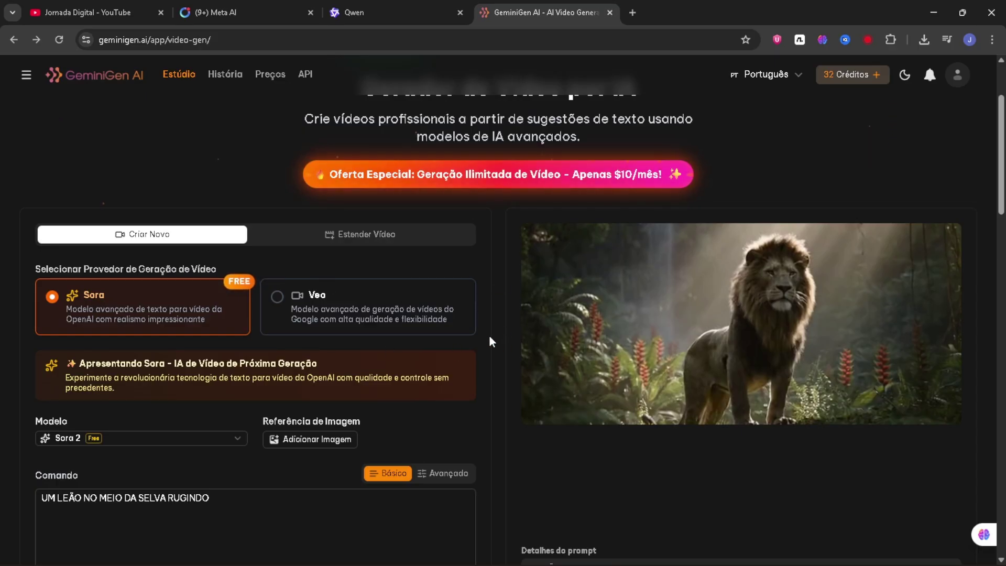
pyautogui.scroll(-2, 491, 342)
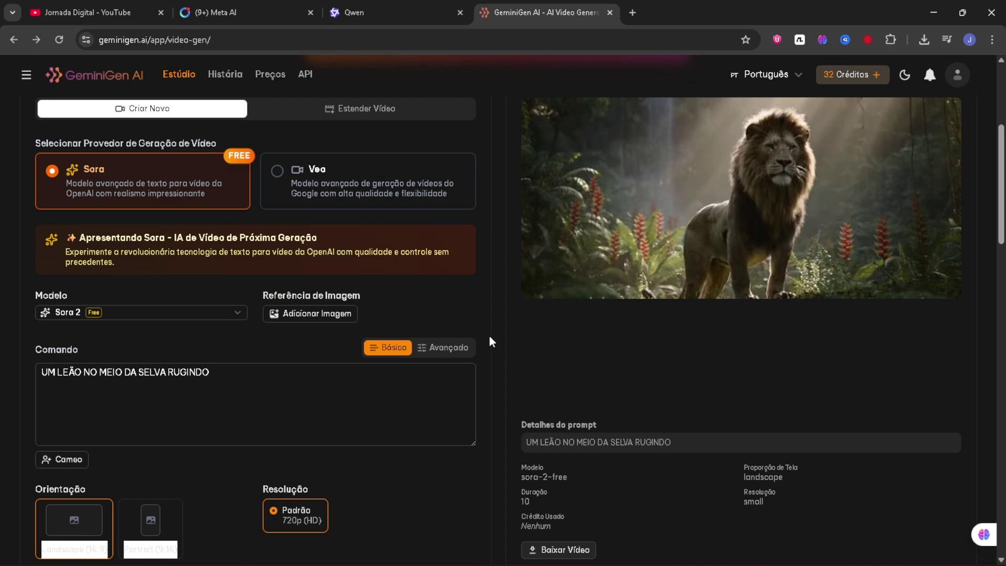
pyautogui.scroll(2, 491, 340)
pyautogui.click(377, 8)
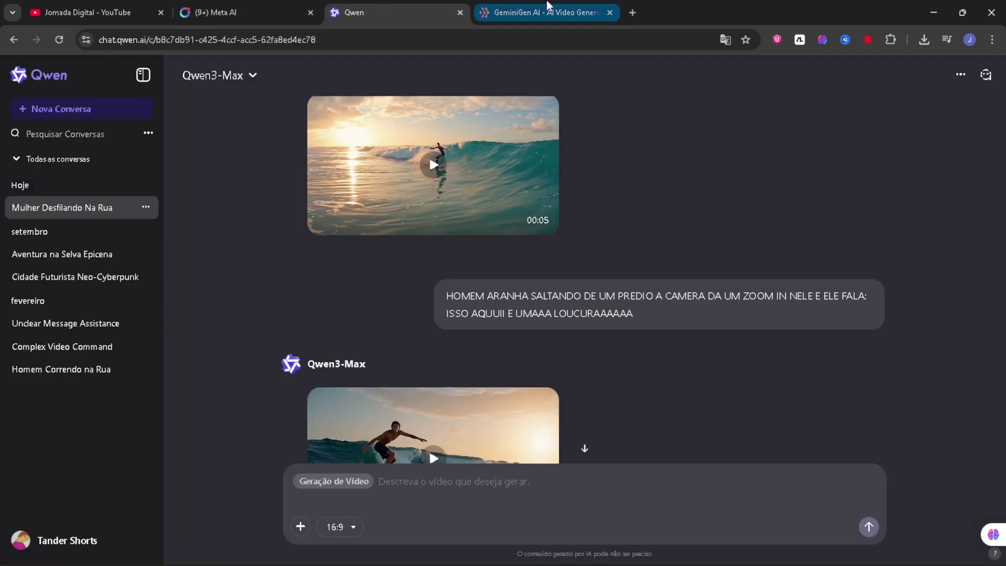
pyautogui.click(547, 9)
pyautogui.click(409, 10)
pyautogui.click(524, 10)
pyautogui.scroll(-2, 488, 340)
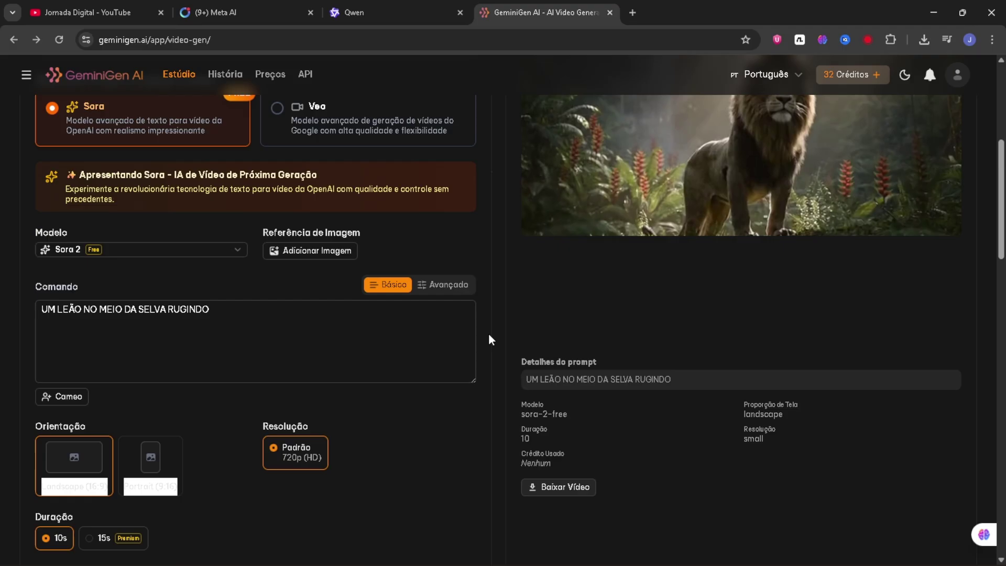
pyautogui.scroll(-1, 488, 340)
pyautogui.scroll(2, 488, 339)
pyautogui.scroll(2, 489, 339)
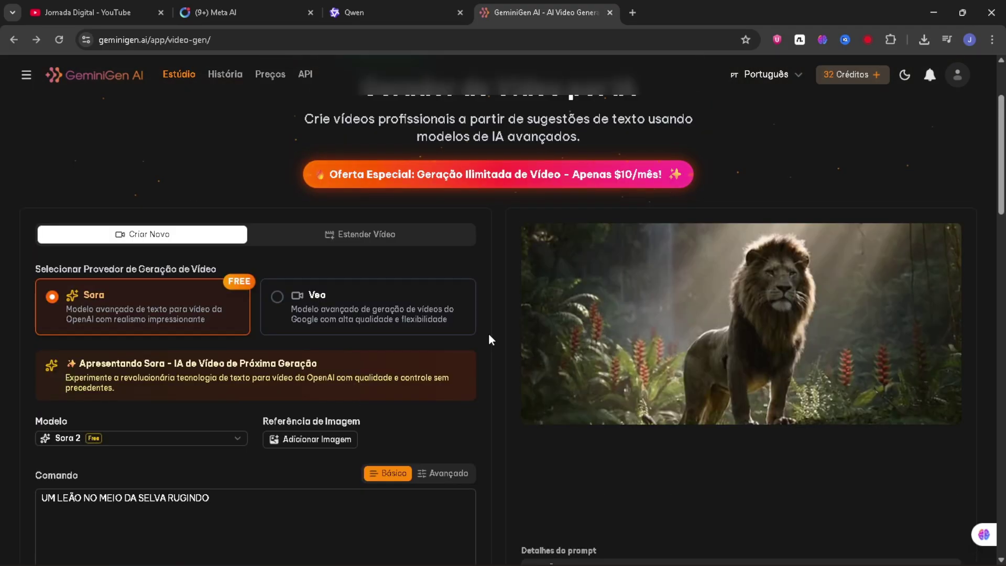
pyautogui.scroll(1, 491, 339)
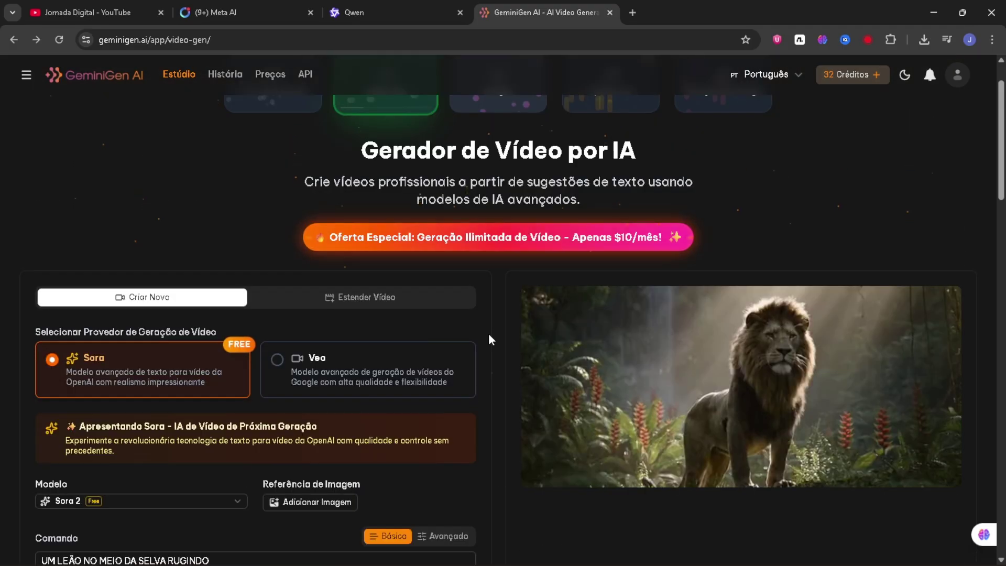
pyautogui.scroll(-2, 491, 339)
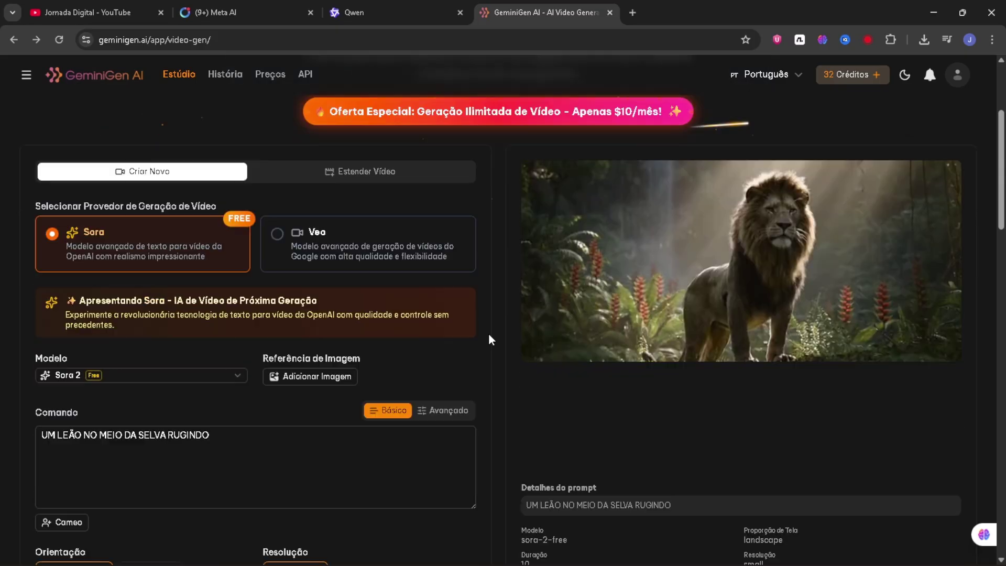
pyautogui.scroll(-2, 491, 339)
pyautogui.scroll(-1, 491, 339)
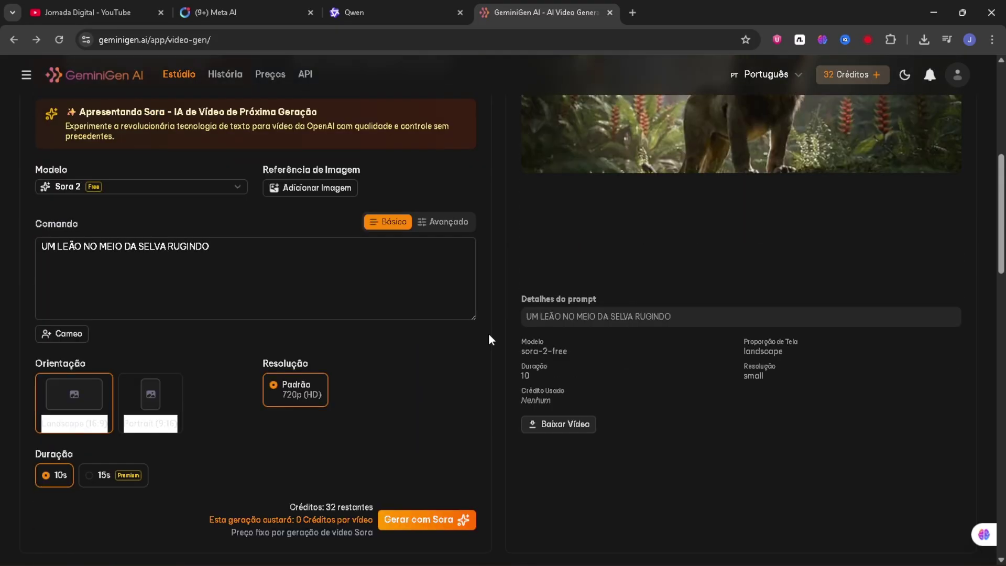
pyautogui.scroll(1, 490, 340)
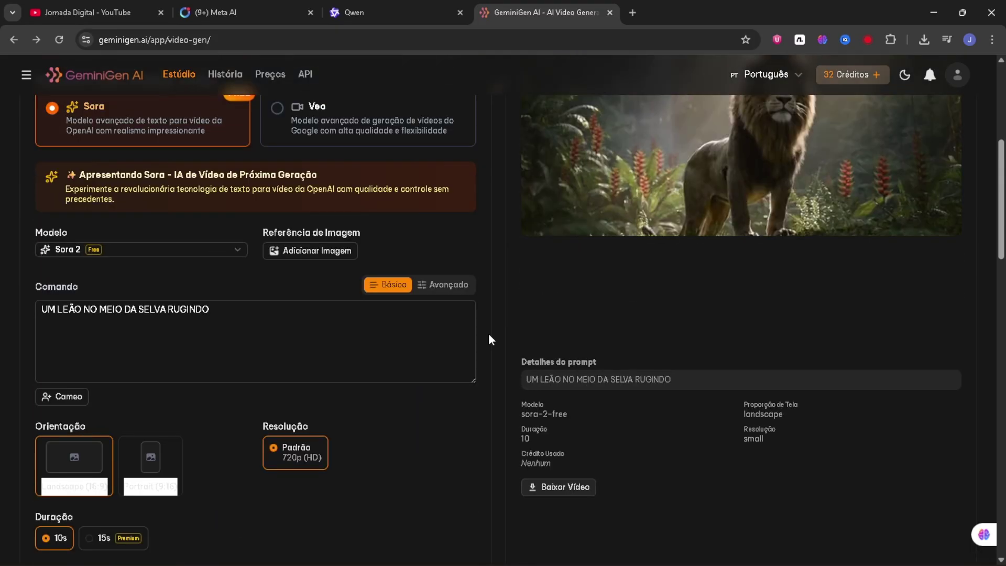